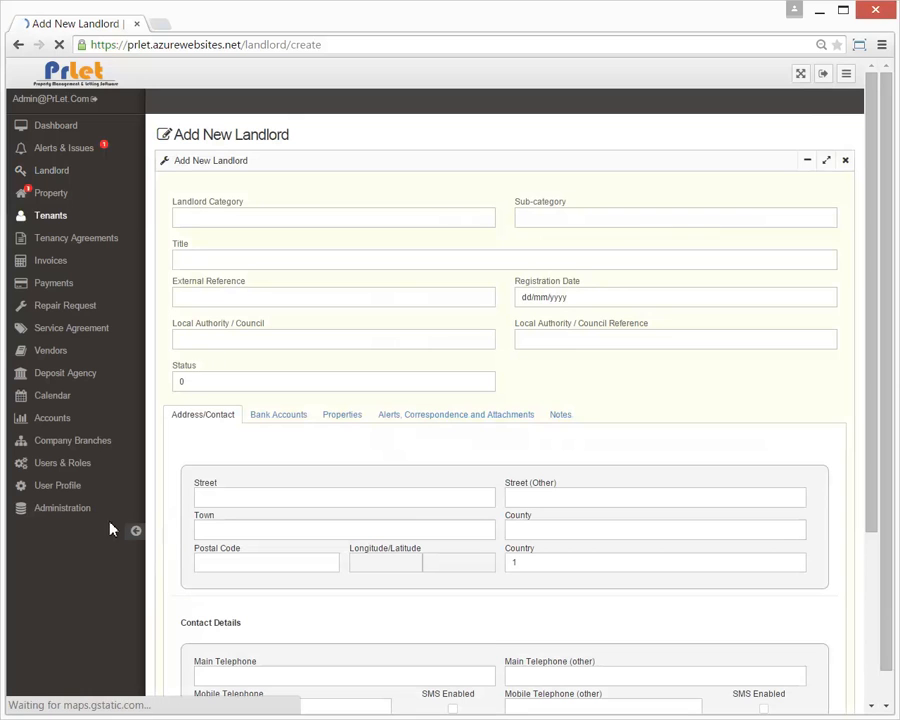
Collapse the sidebar and set Landlord Category to Commercial / Business, revealing Company Name and Reg. Number
click(134, 532)
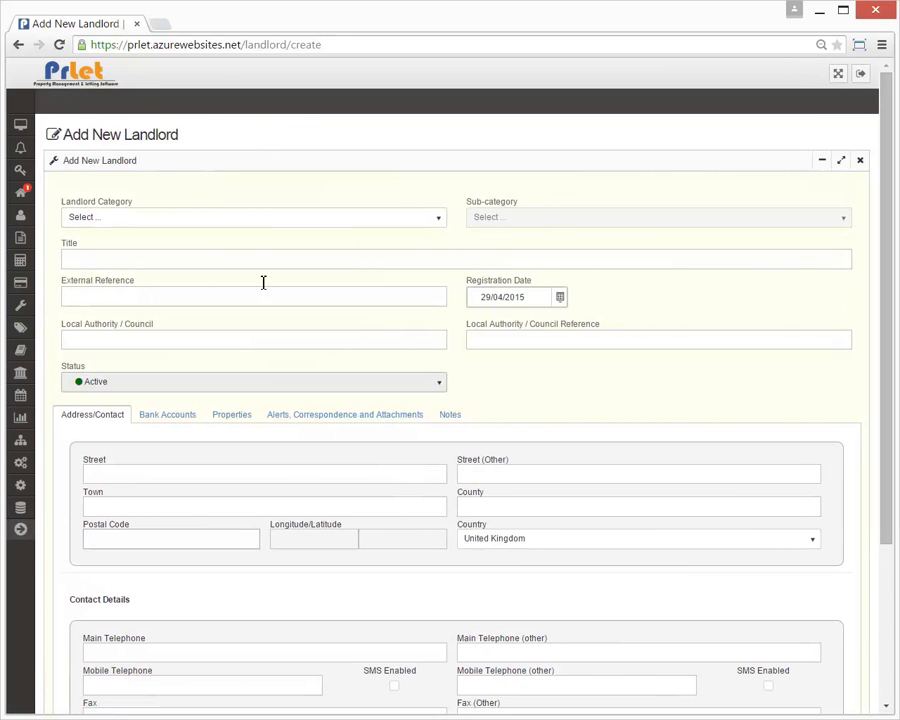
click(259, 226)
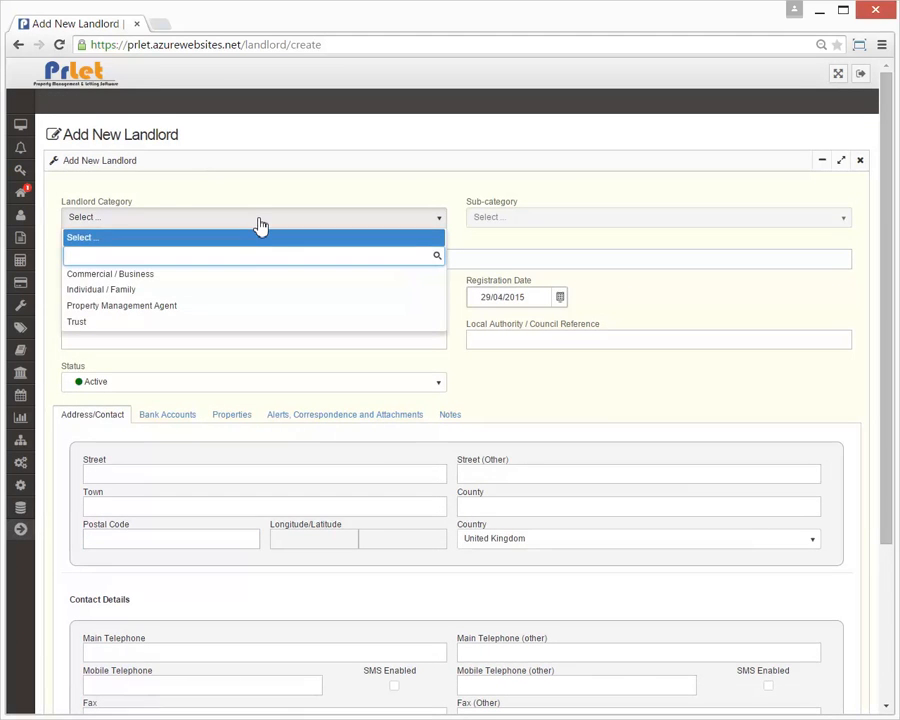
click(241, 278)
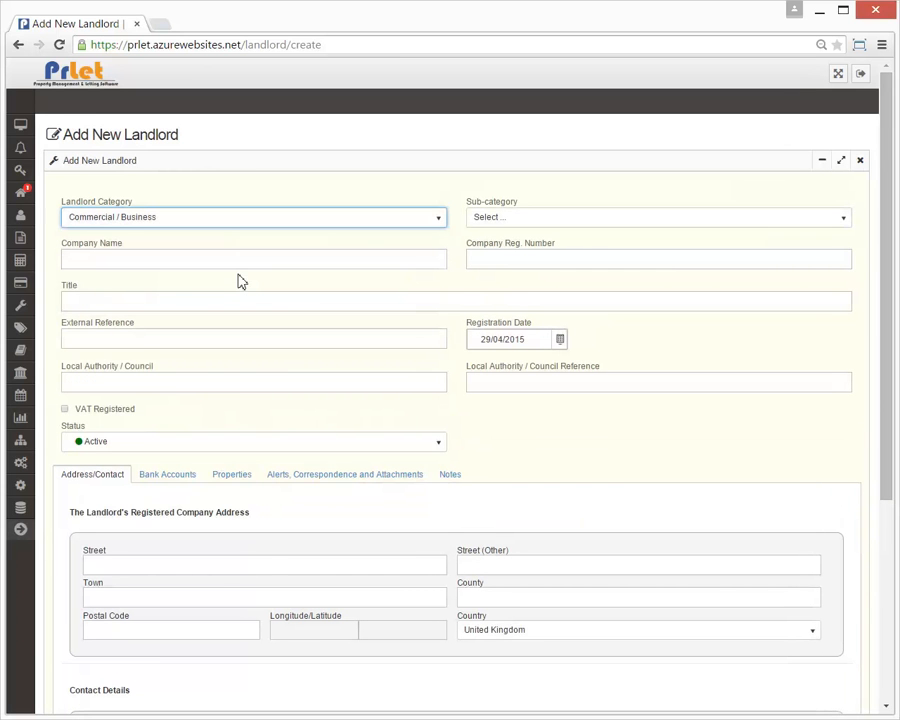
click(244, 266)
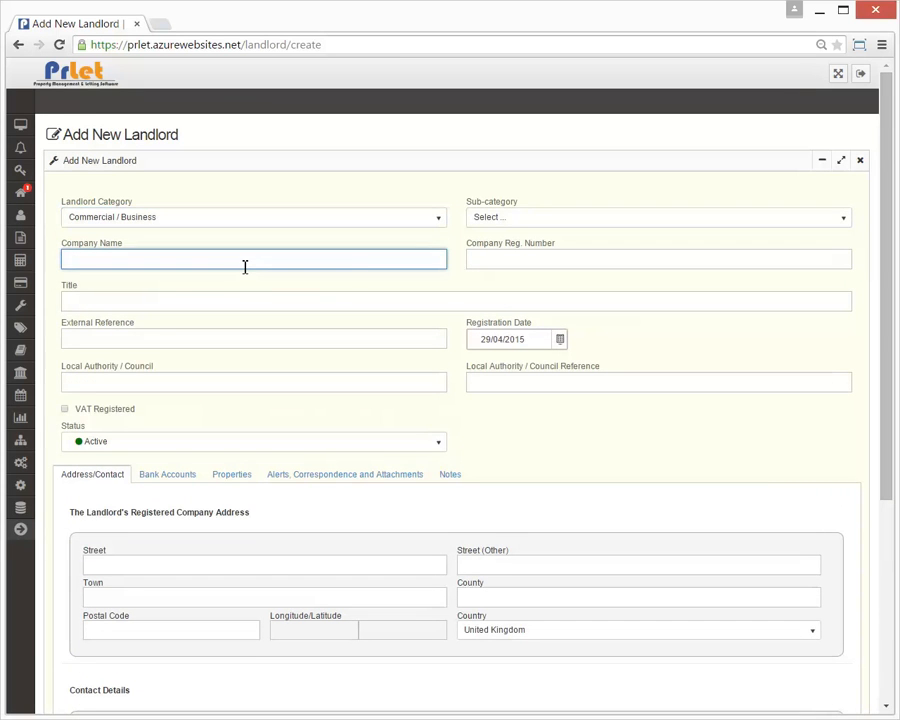
click(476, 258)
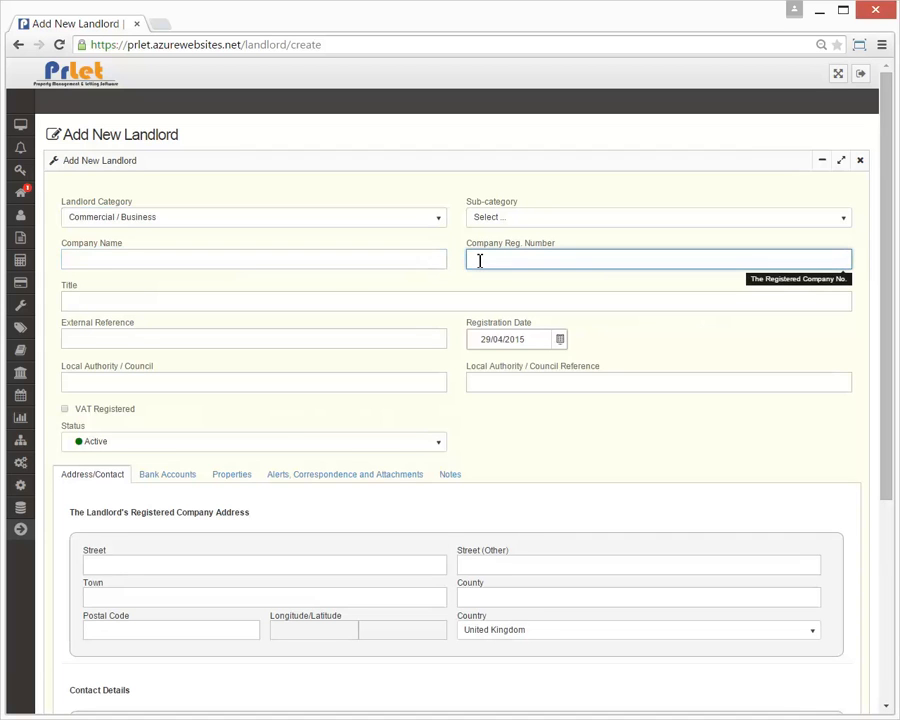
click(415, 226)
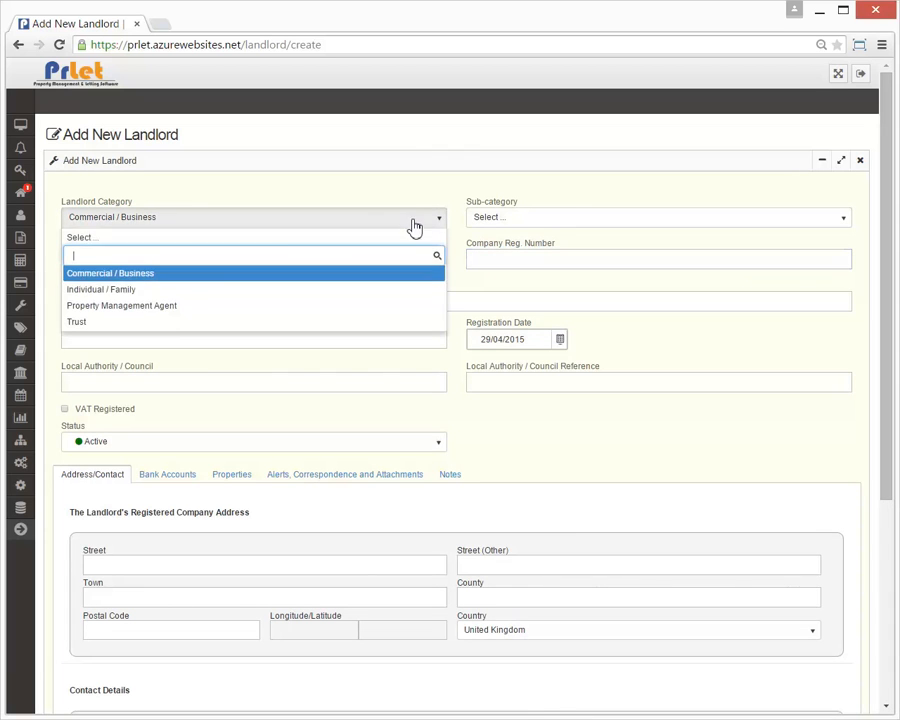
Switch the landlord category to Individual / Family and choose the prefix Mr
click(184, 290)
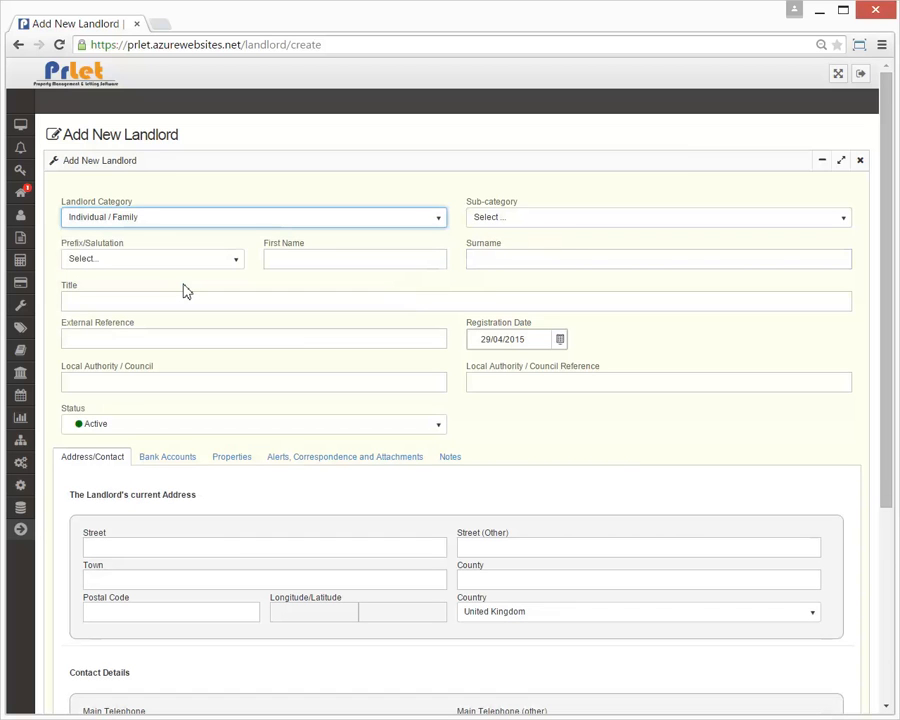
click(512, 228)
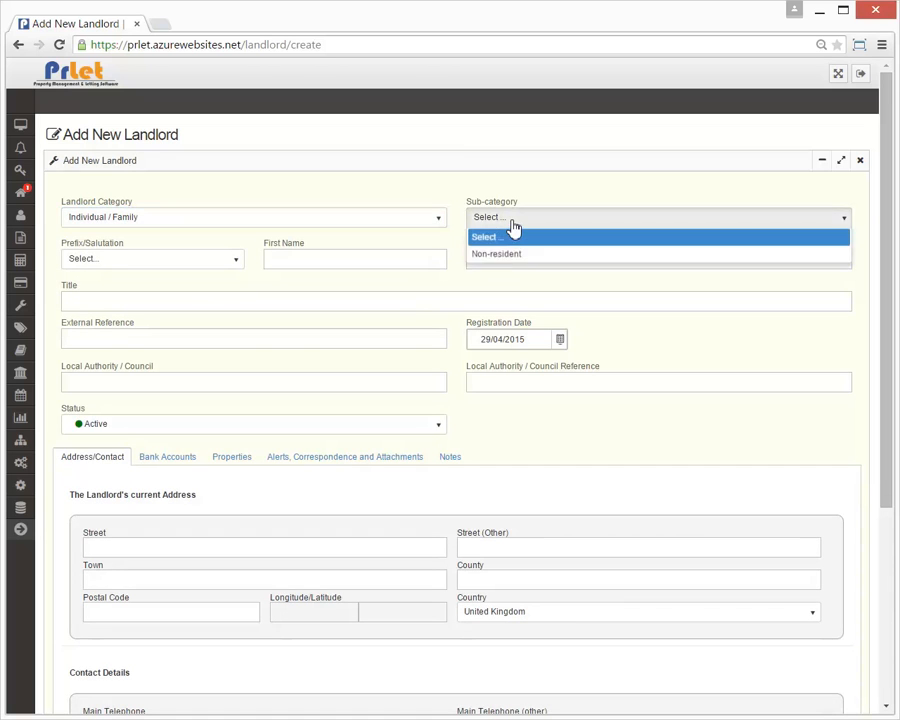
click(231, 261)
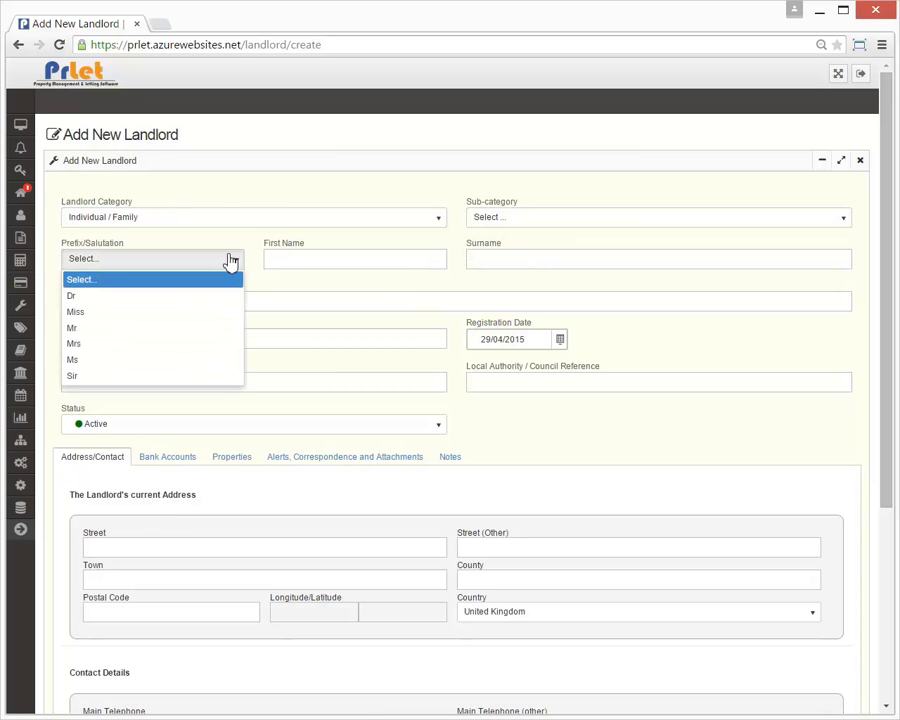
click(150, 327)
Enter the landlord's first name and surname so the title auto-fills
click(286, 259)
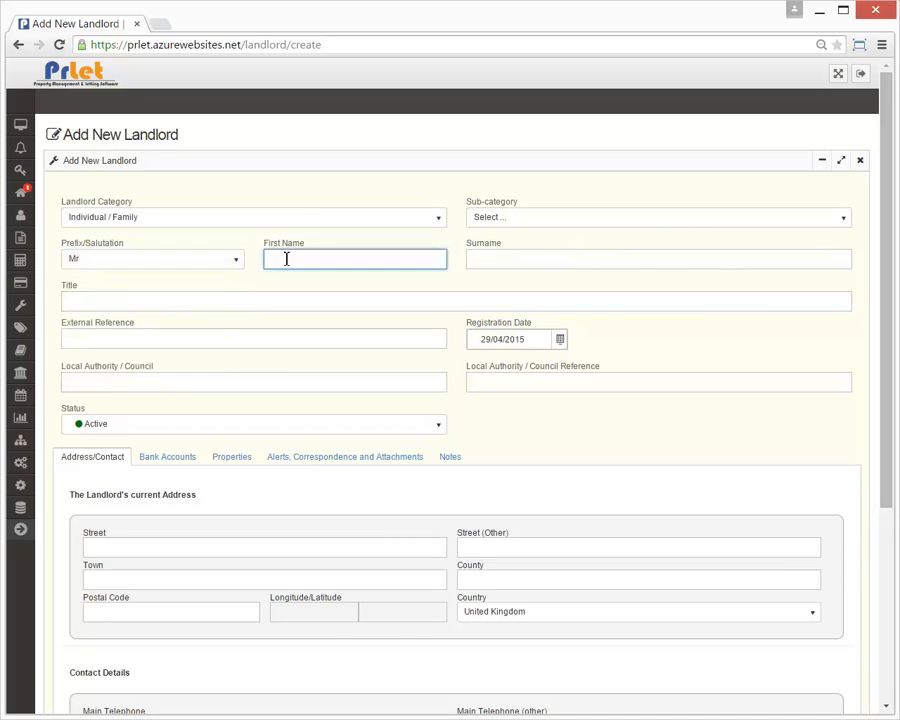
text(Norman)
key(Tab)
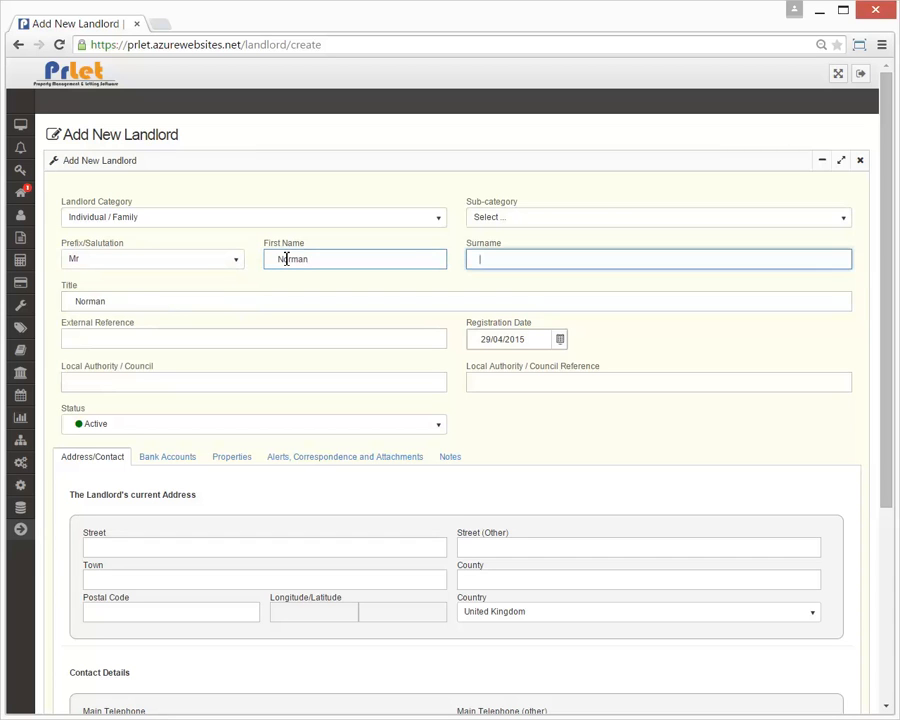
text(Bates)
key(Tab)
click(658, 303)
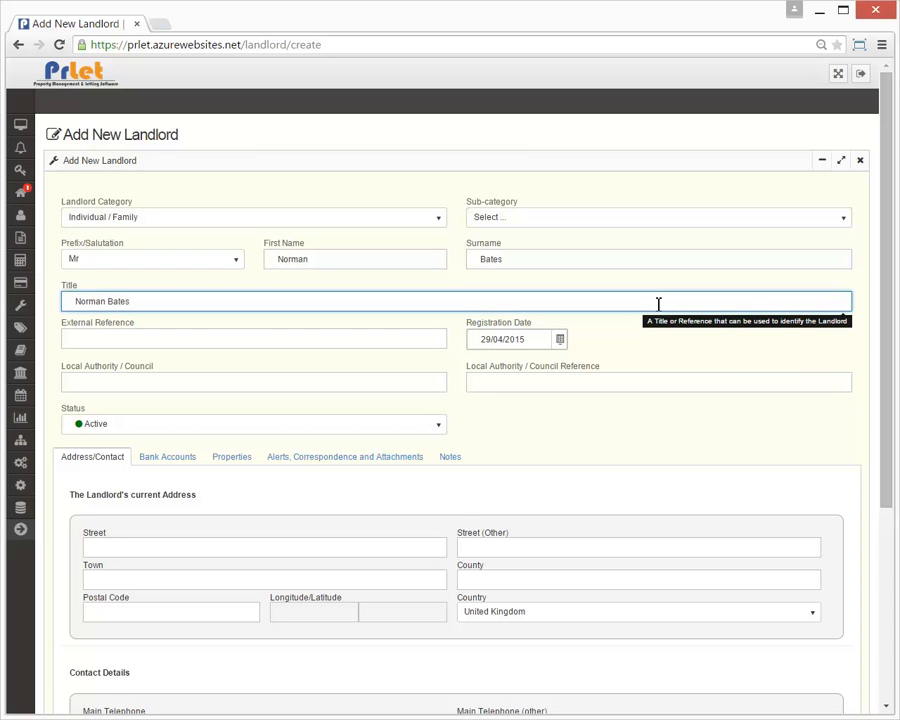
click(407, 335)
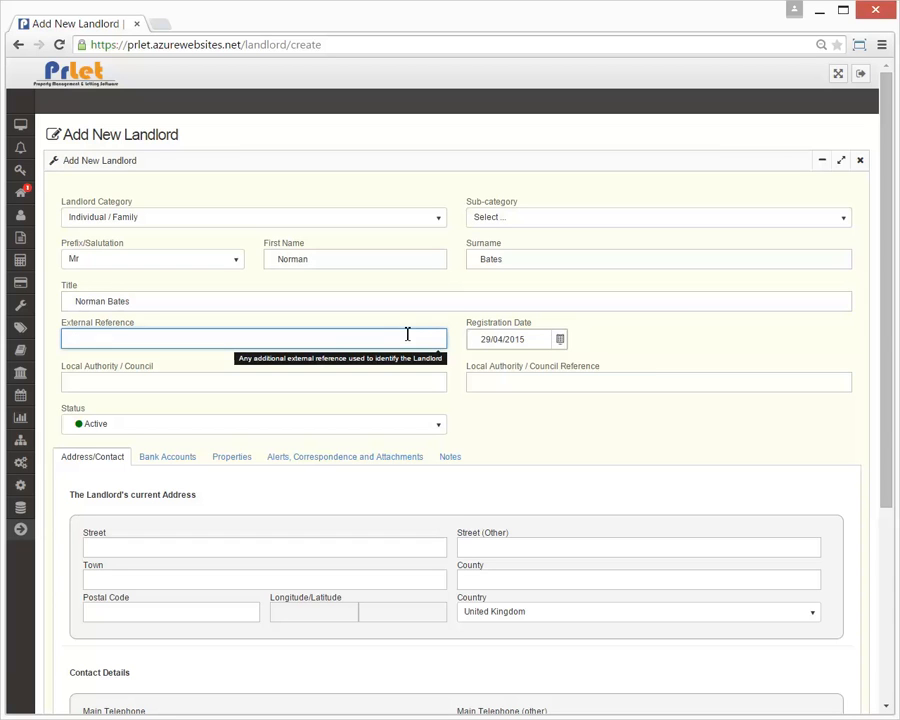
click(560, 340)
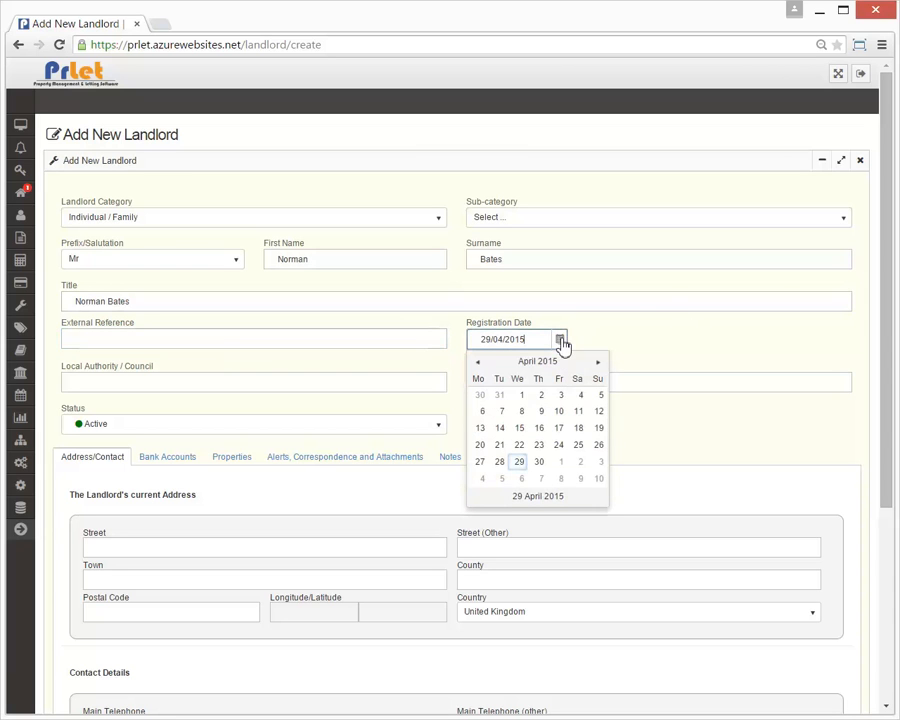
click(358, 385)
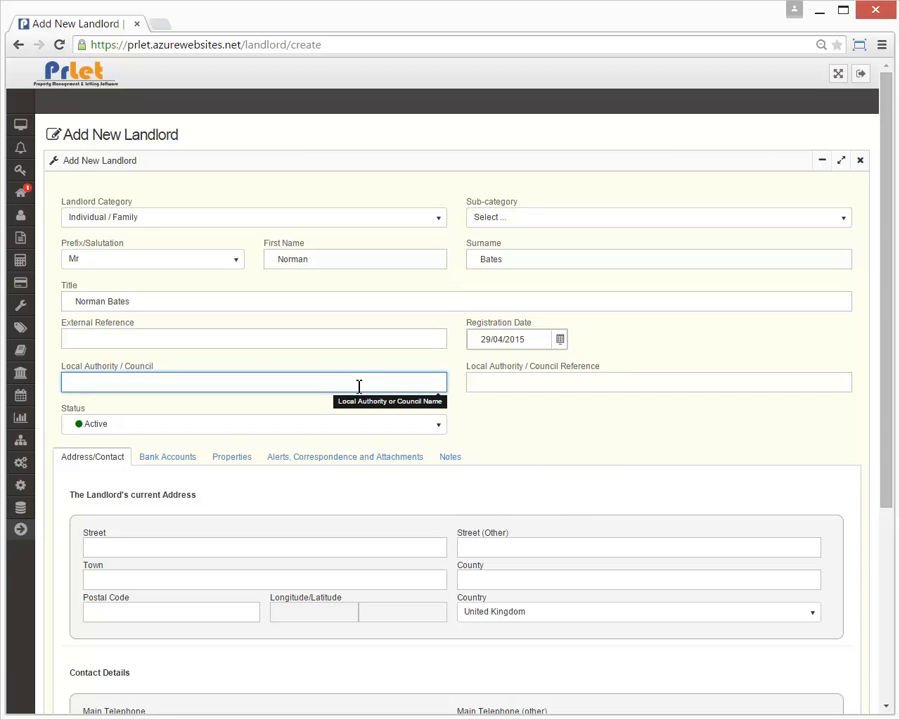
click(568, 386)
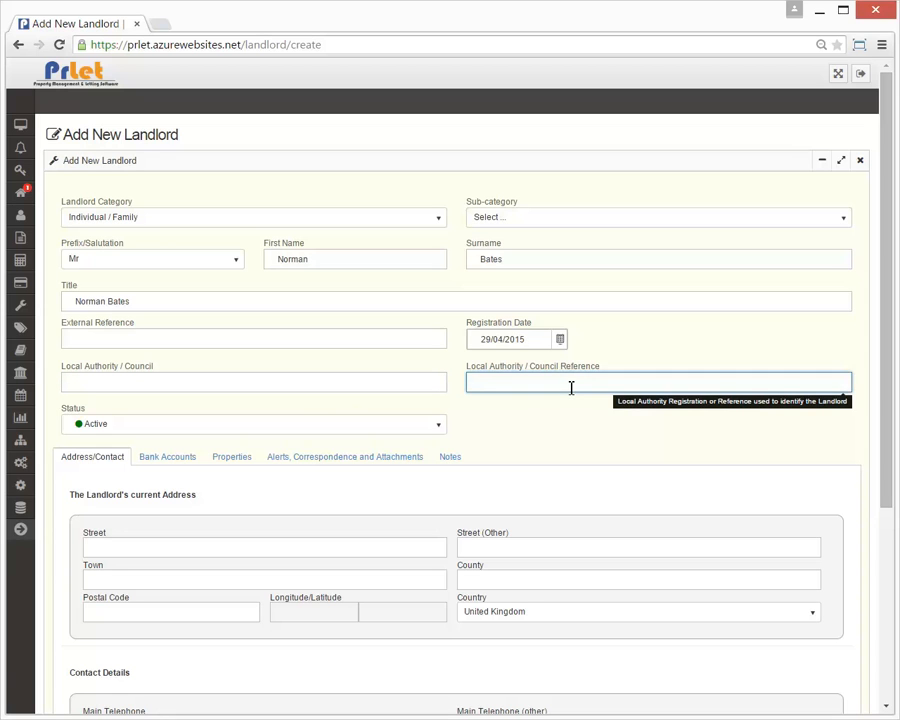
click(417, 425)
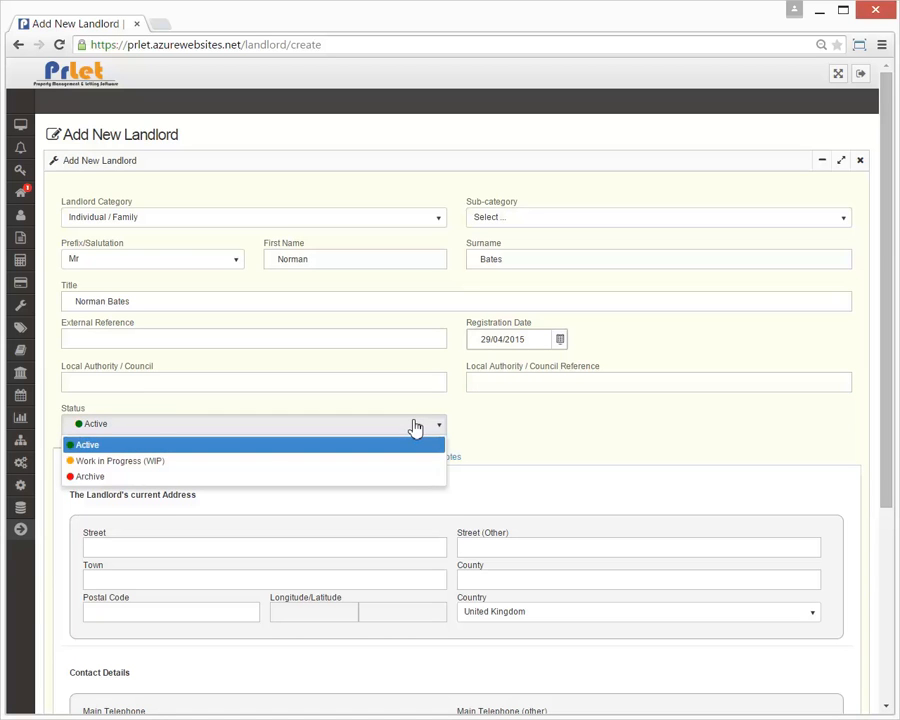
click(22, 533)
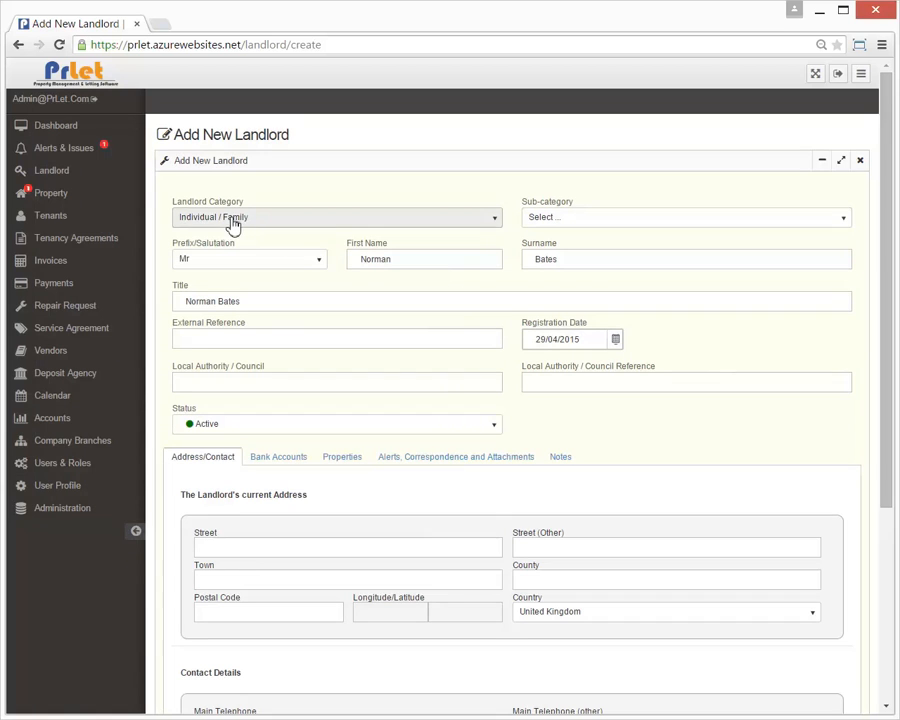
click(80, 174)
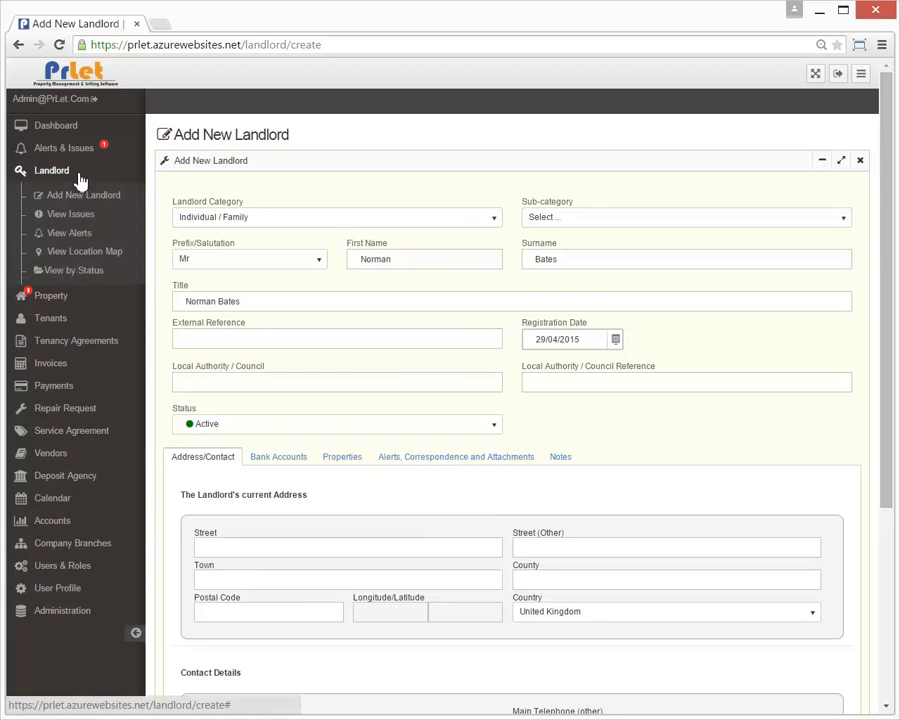
click(78, 272)
click(311, 429)
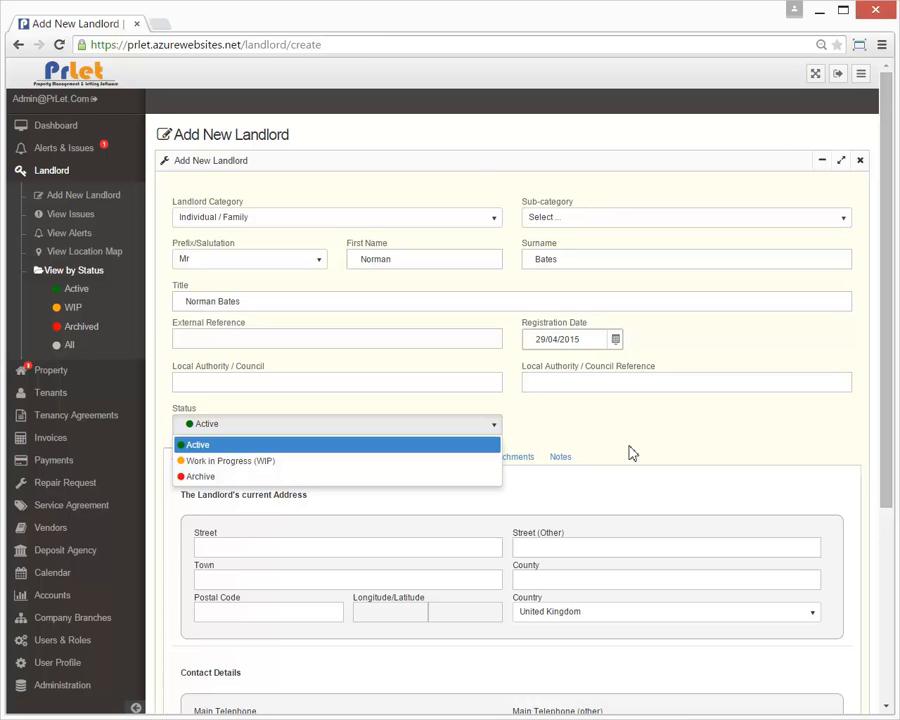
click(136, 708)
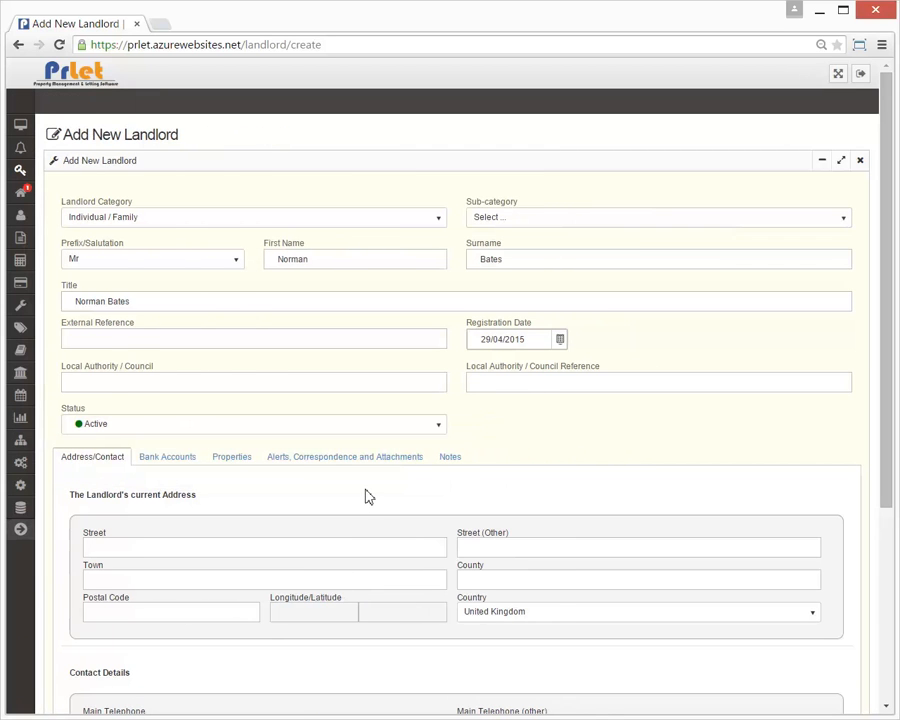
Enter the landlord's street address, town, county and postcode so the coordinates fill in
scroll(368, 496, down, 1)
click(347, 477)
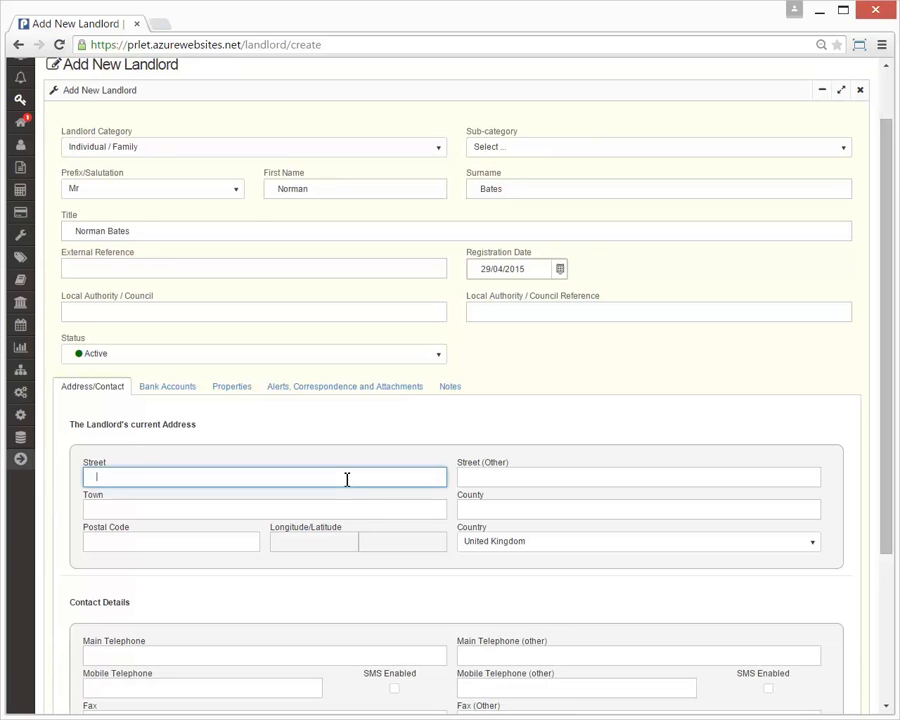
text(123 London Road)
key(Tab)
key(Tab)
text(London)
key(Tab)
text(Middlesex)
key(Tab)
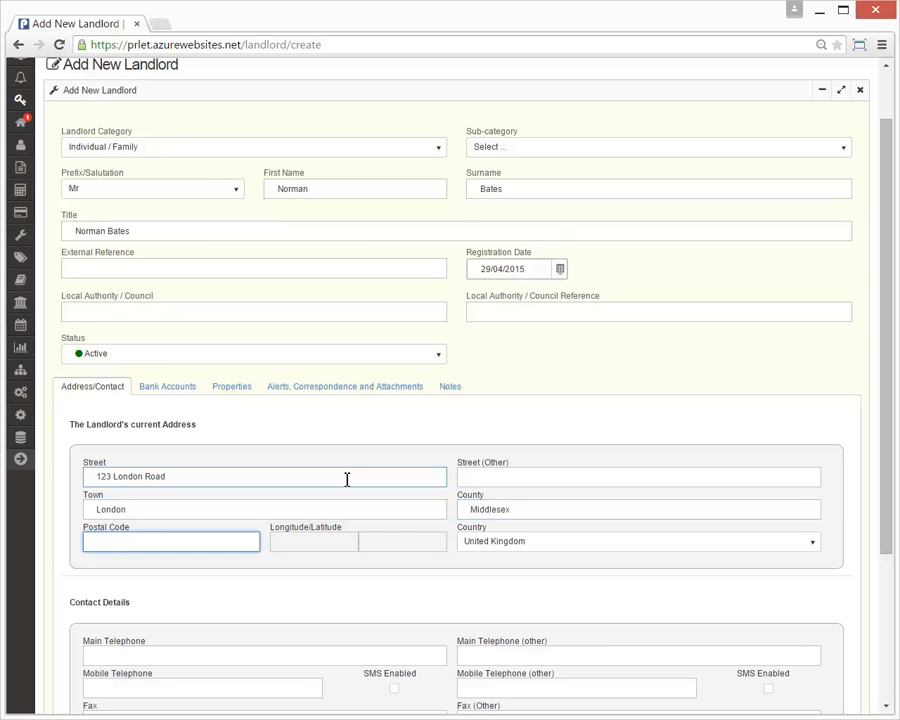
text(tw5 1ab)
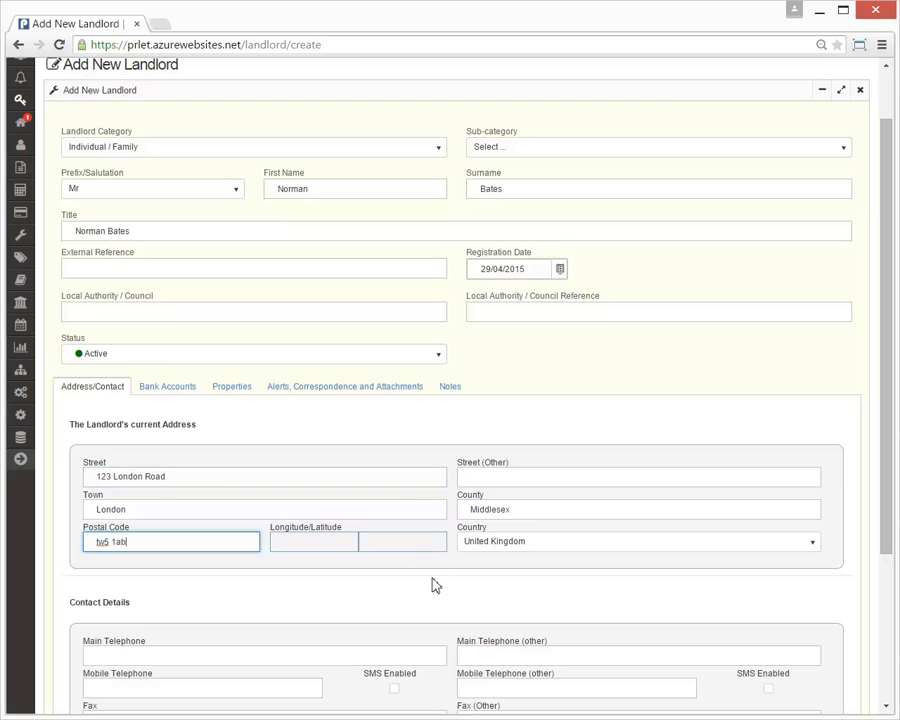
click(437, 588)
scroll(437, 588, down, 3)
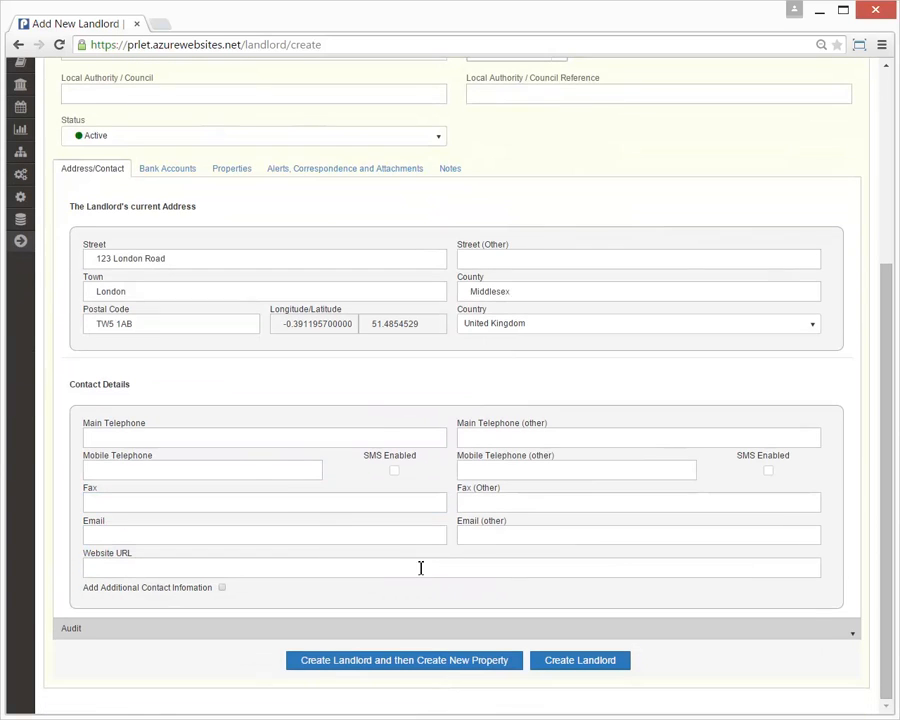
Fill in the landlord's main telephone, mobile telephone and e-mail address
click(228, 441)
text(0208 123 45)
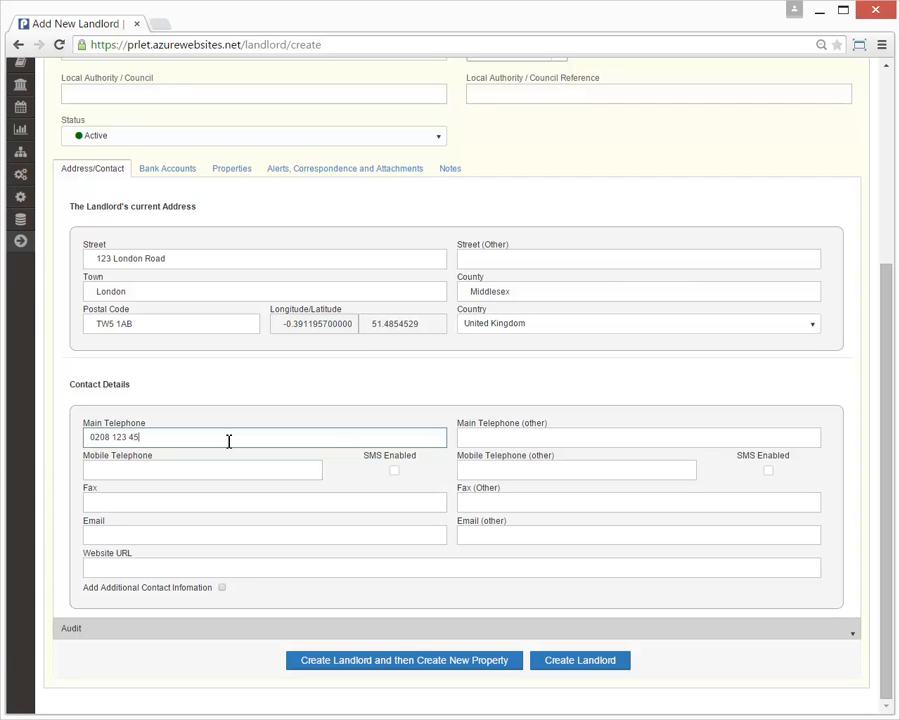
text(678)
click(199, 467)
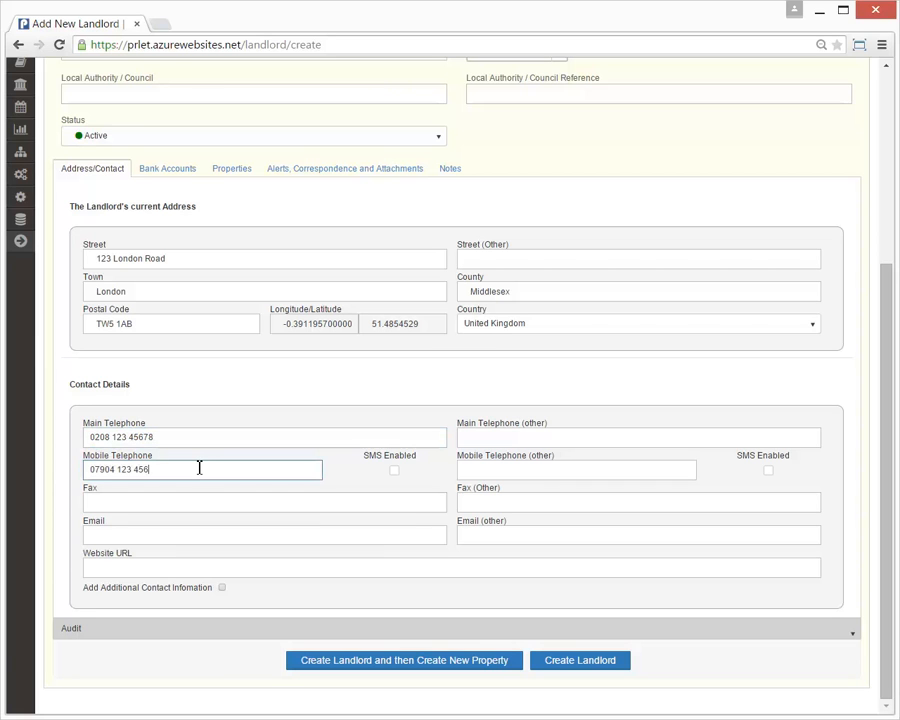
click(335, 531)
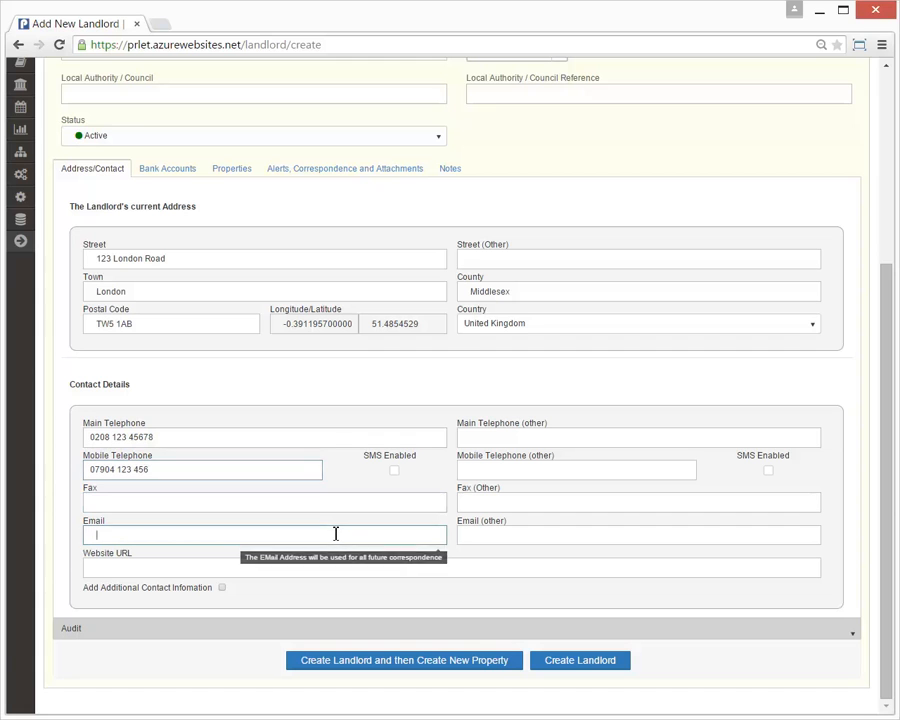
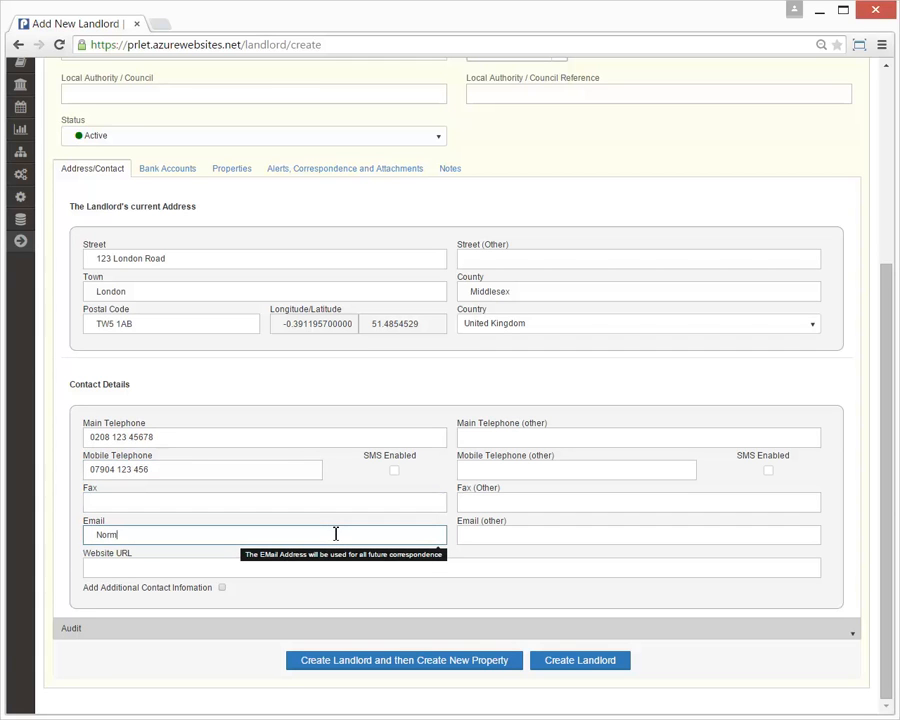
Enable additional contact information and start a new Access contact with prefix Mrs
click(182, 589)
scroll(393, 579, down, 3)
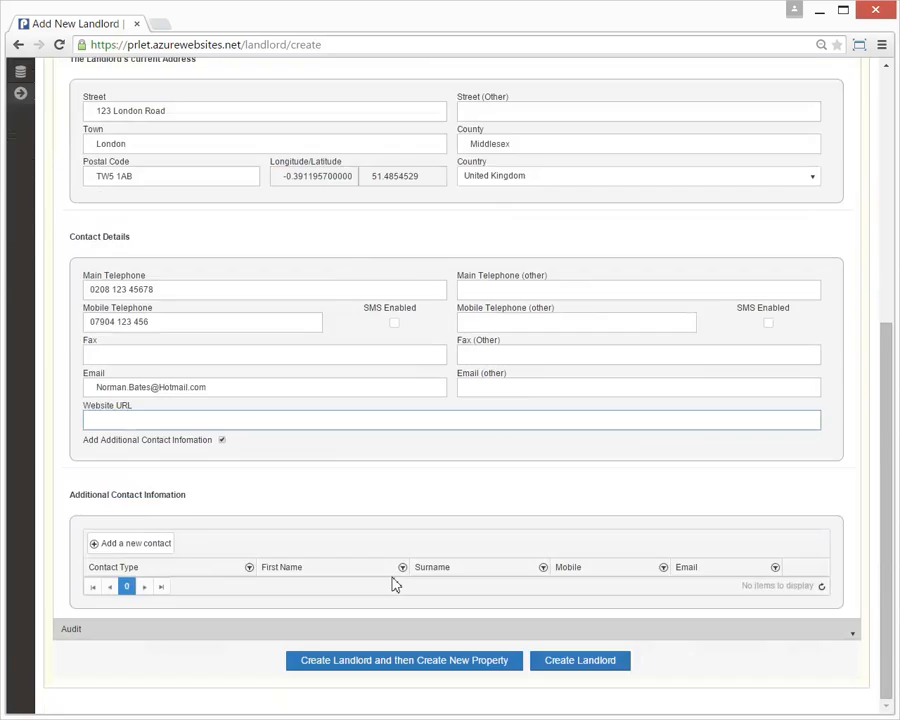
click(140, 543)
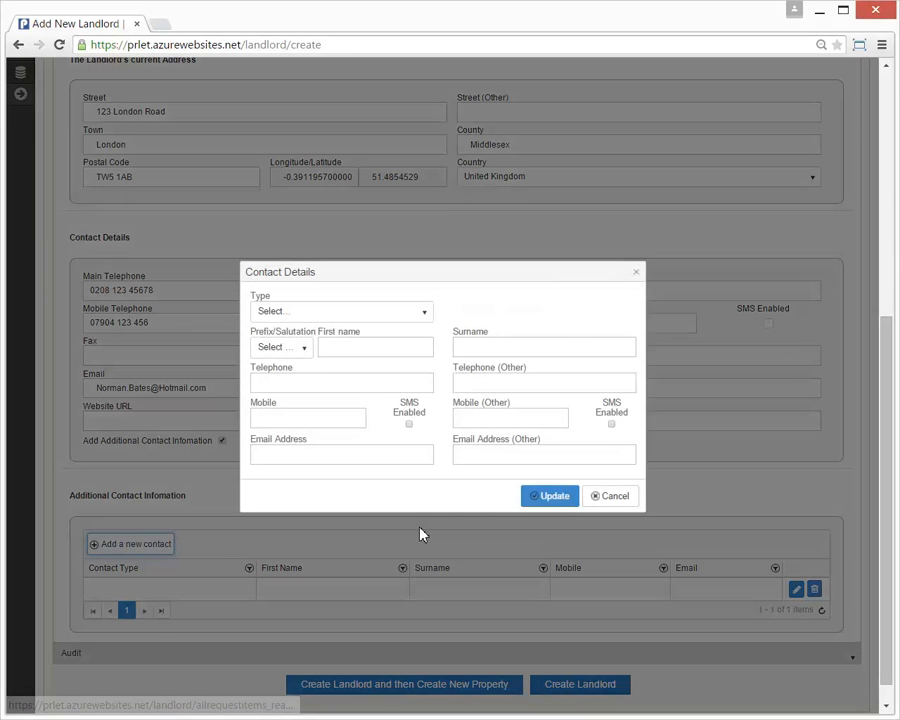
click(350, 318)
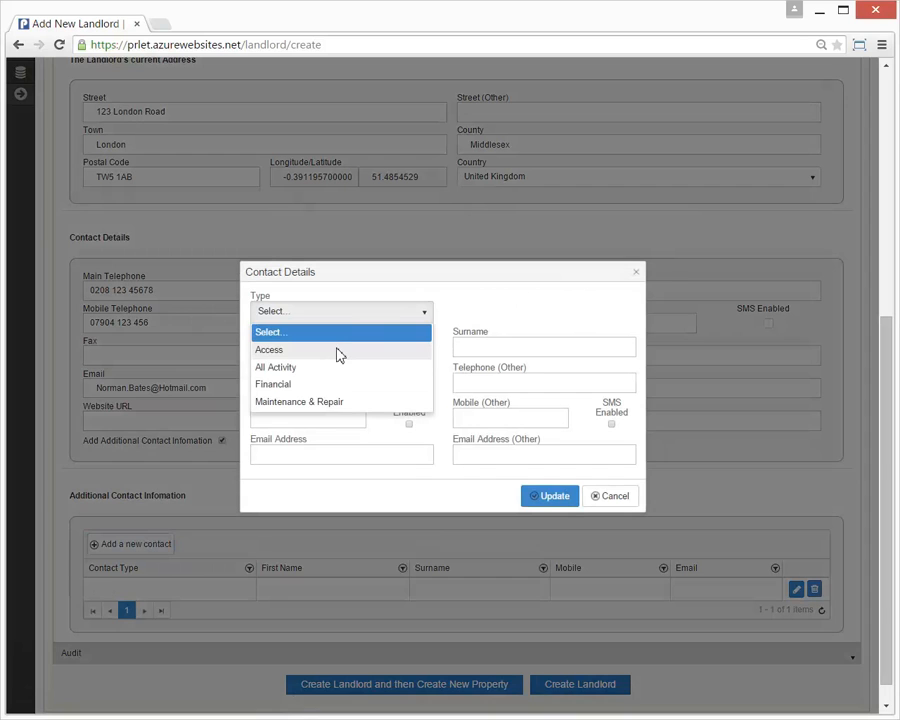
click(338, 352)
click(299, 348)
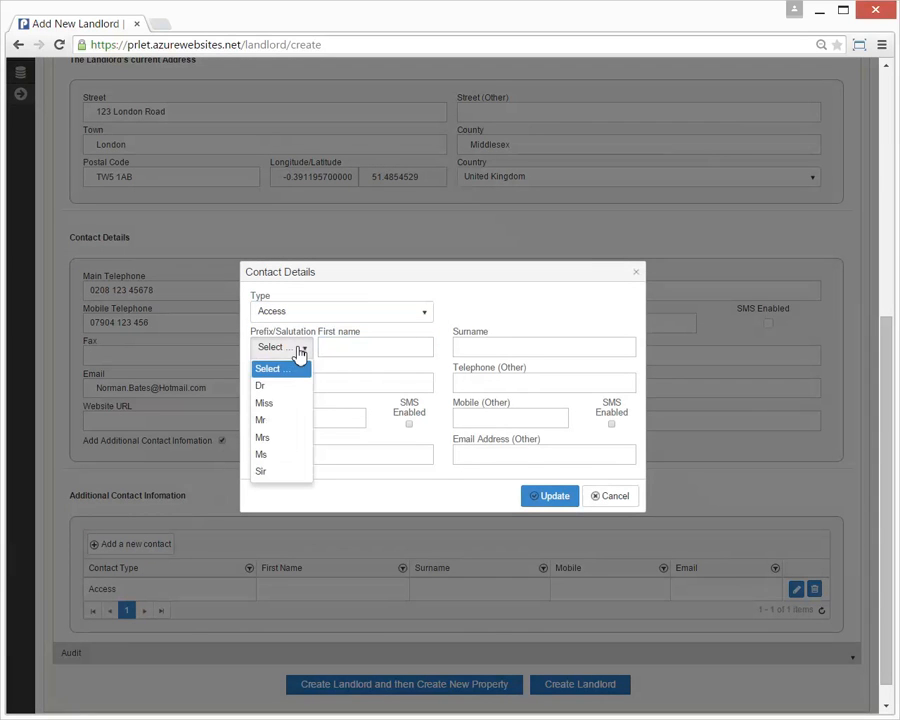
click(277, 437)
Enter the contact's first name, surname and mobile number with SMS enabled, and save it
click(350, 350)
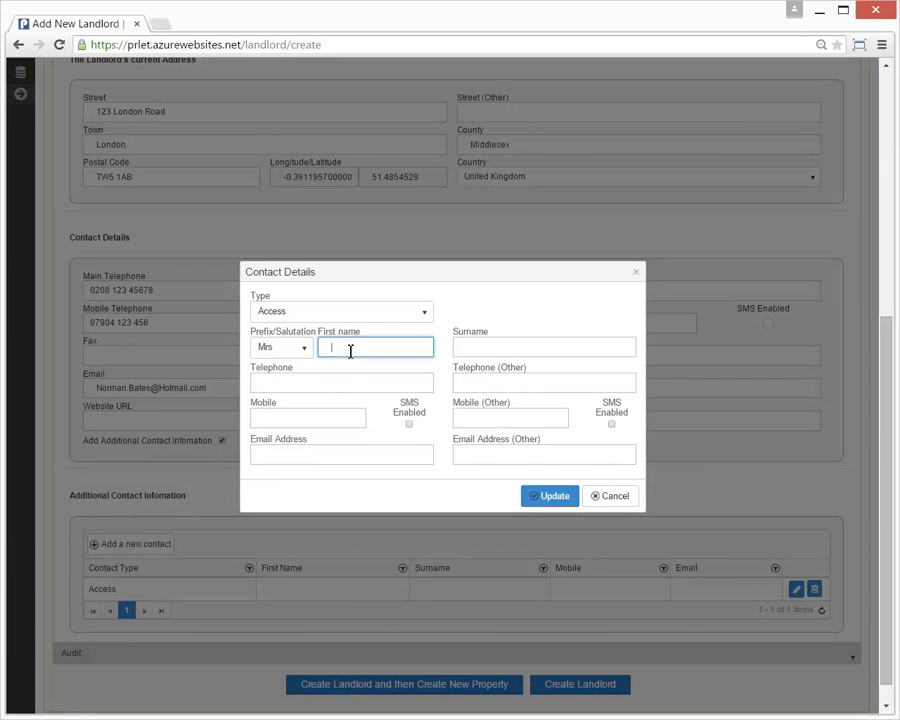
key(Tab)
click(338, 419)
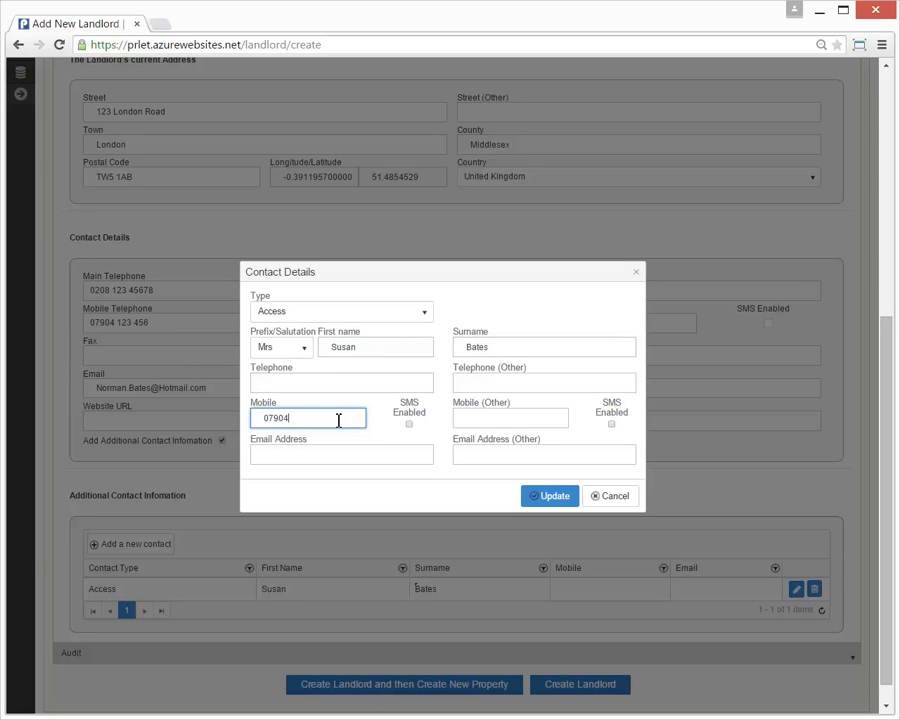
click(409, 424)
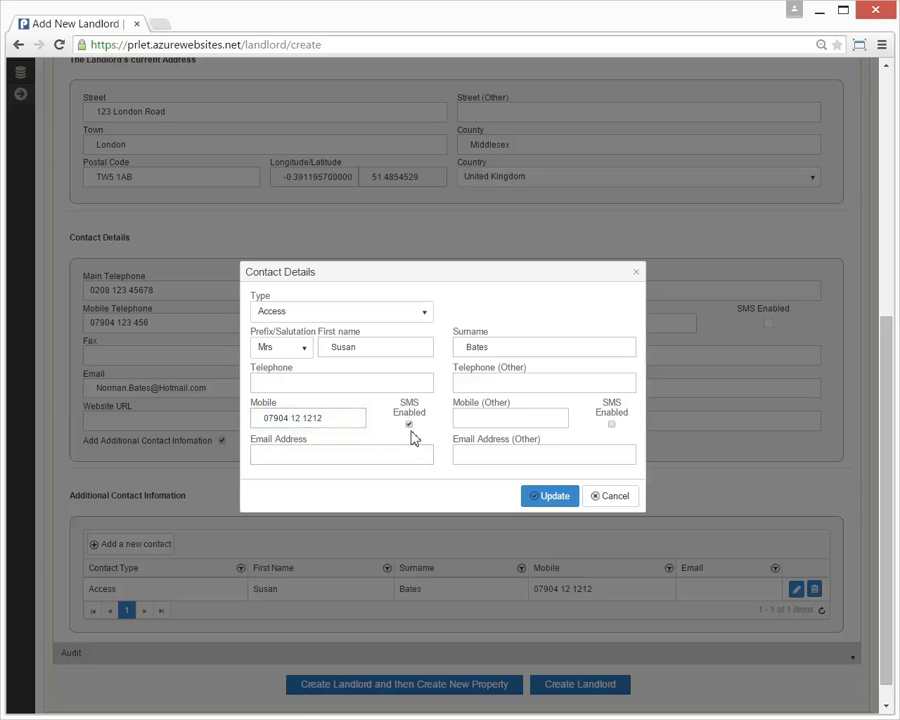
click(548, 497)
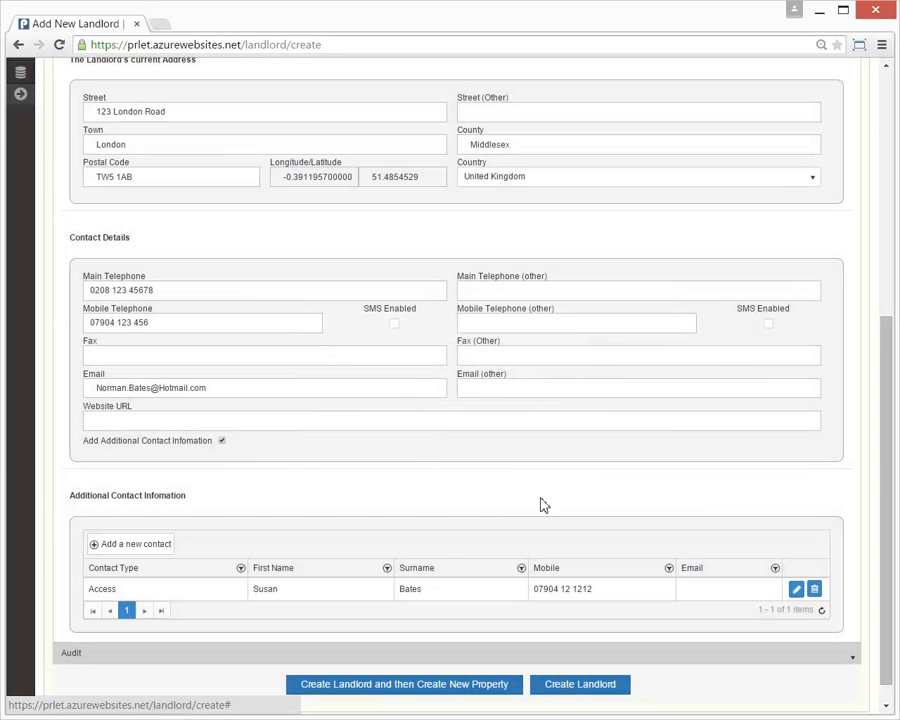
Start a new National Westminster bank account and enter the account holder's name
scroll(441, 547, up, 5)
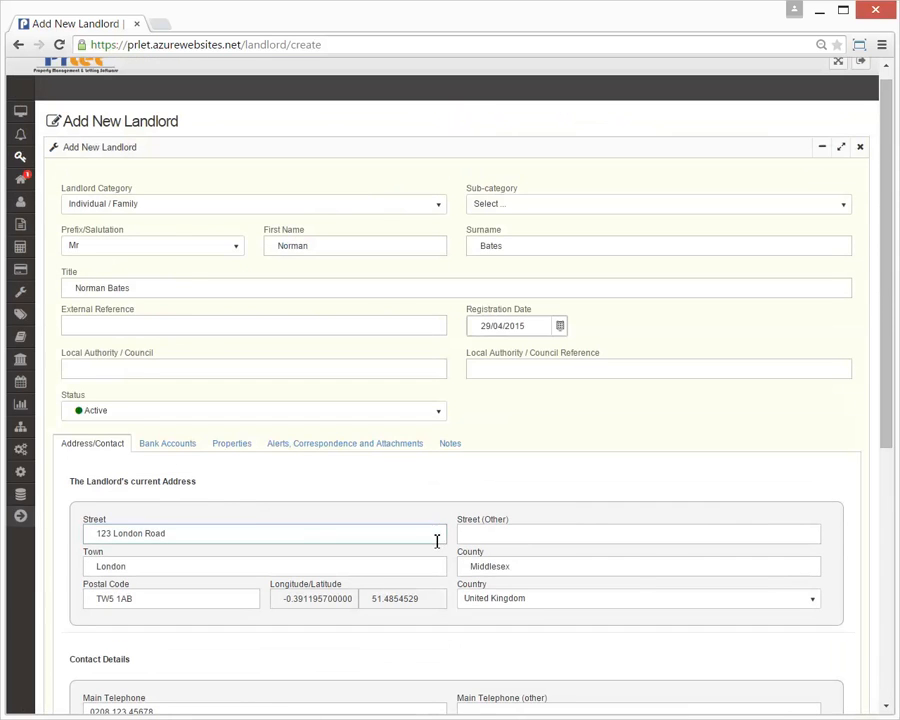
click(194, 450)
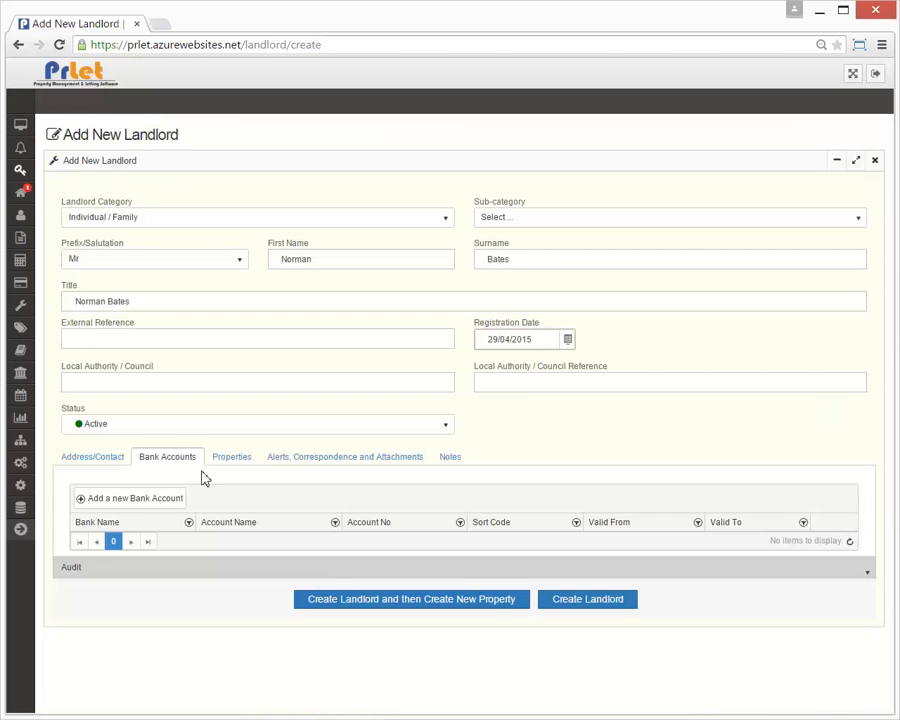
click(146, 500)
click(355, 350)
text(National )
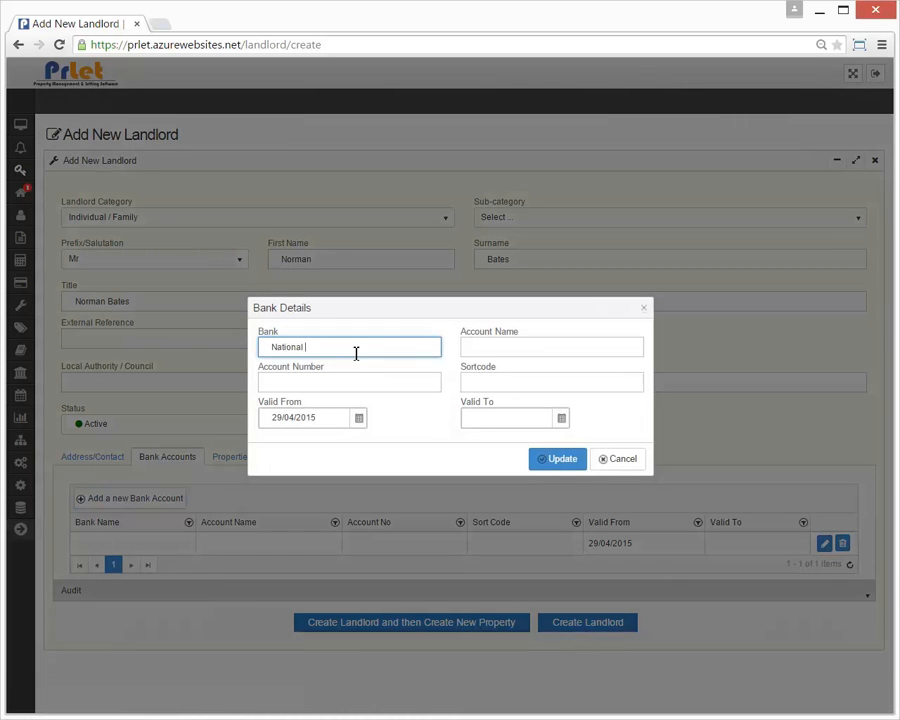
text(Westminster)
key(Tab)
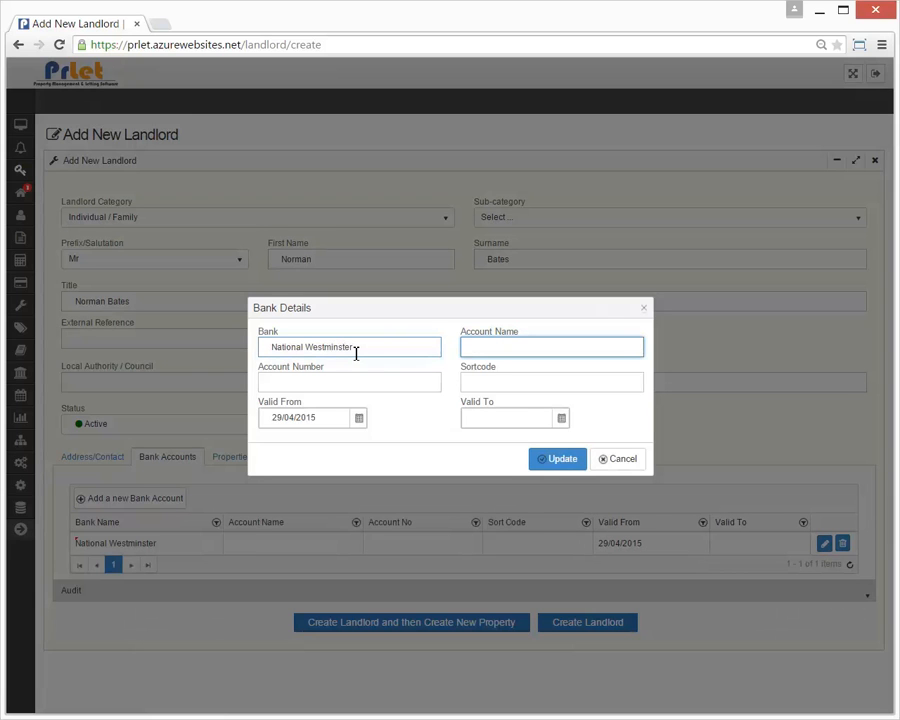
text(Norman Bates)
Enter the account number and sort code, leaving the Valid To date empty
key(Tab)
text(99999999)
key(Tab)
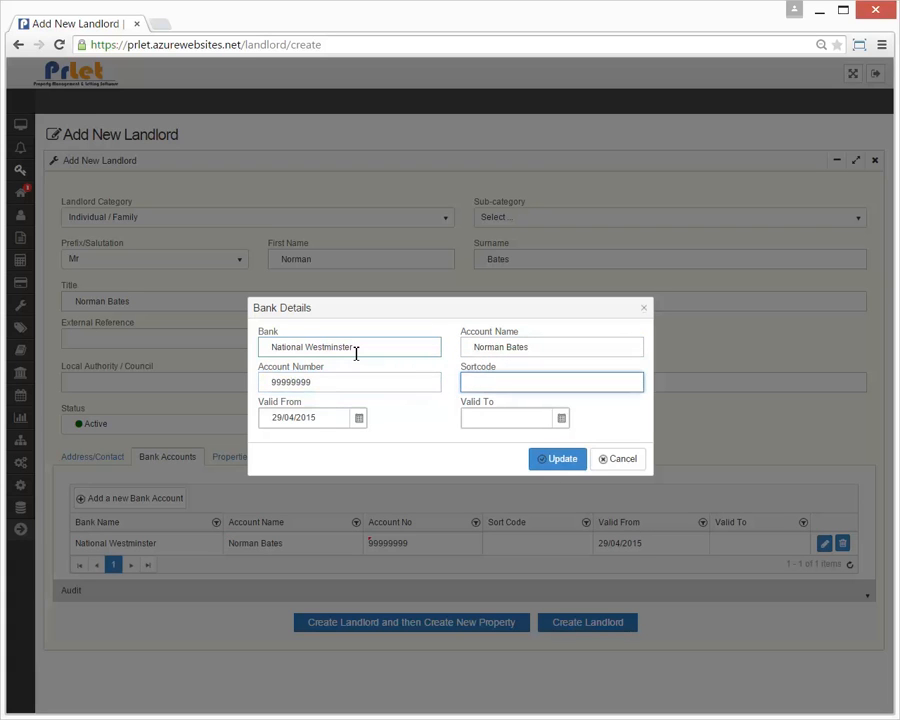
text(01-01-01)
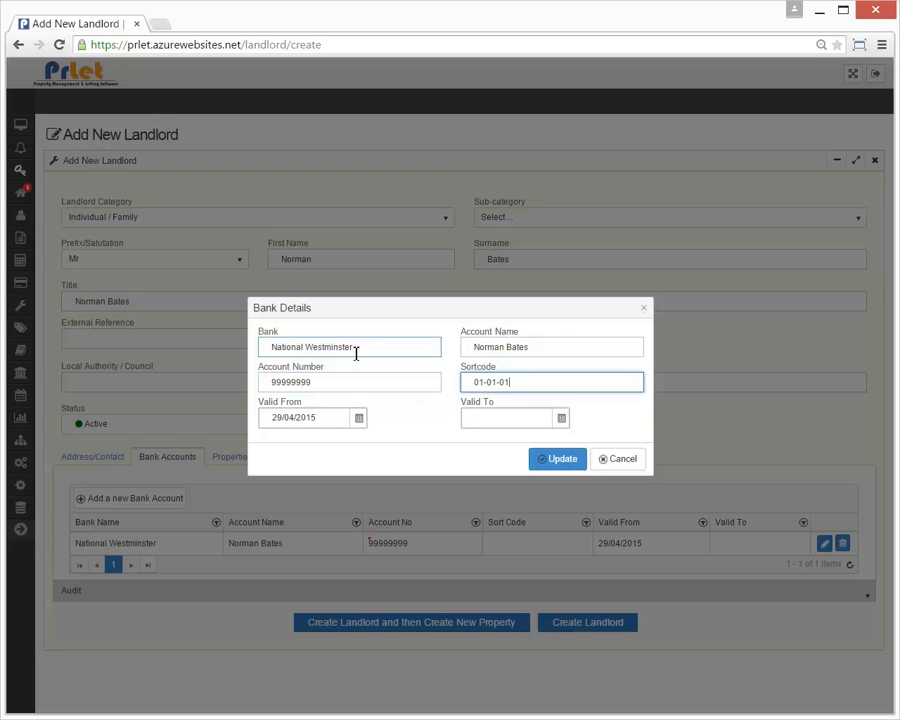
click(562, 418)
click(603, 412)
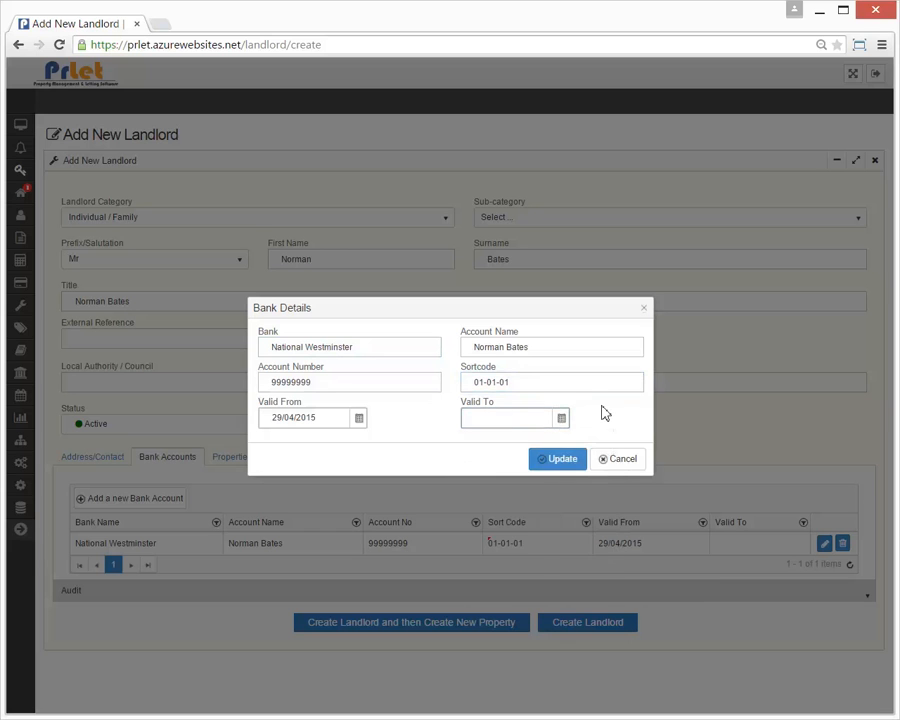
Save the bank account and assign the Hounslow property to the landlord
click(562, 460)
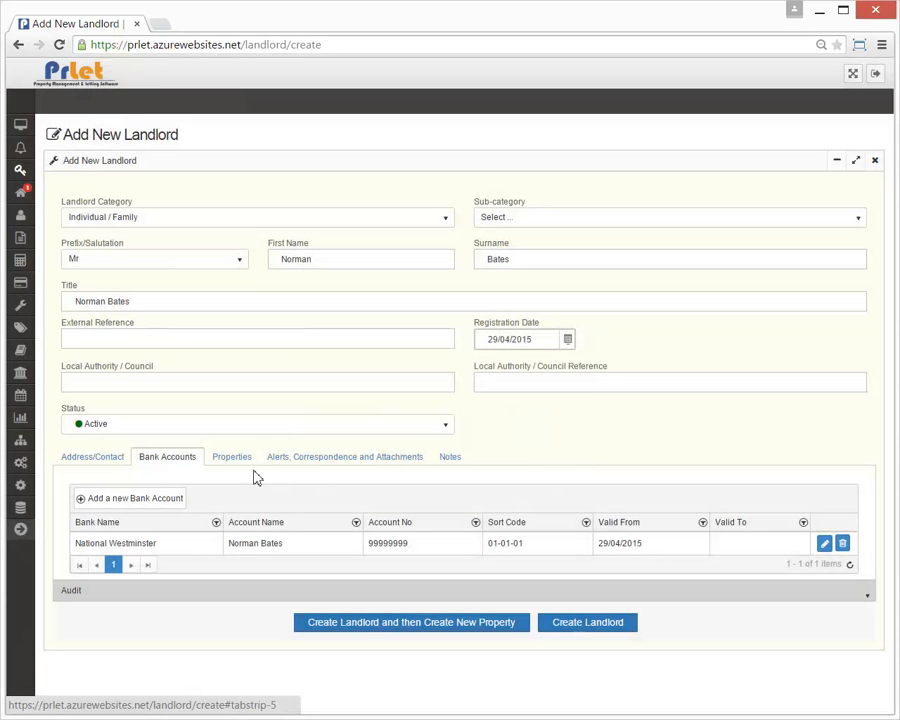
click(240, 465)
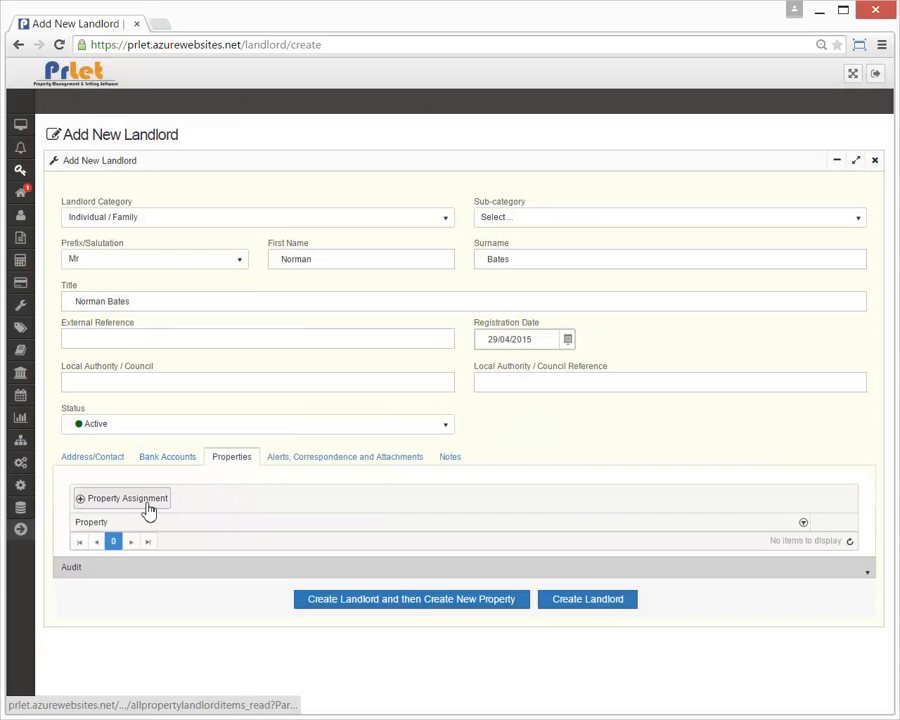
click(145, 500)
click(415, 389)
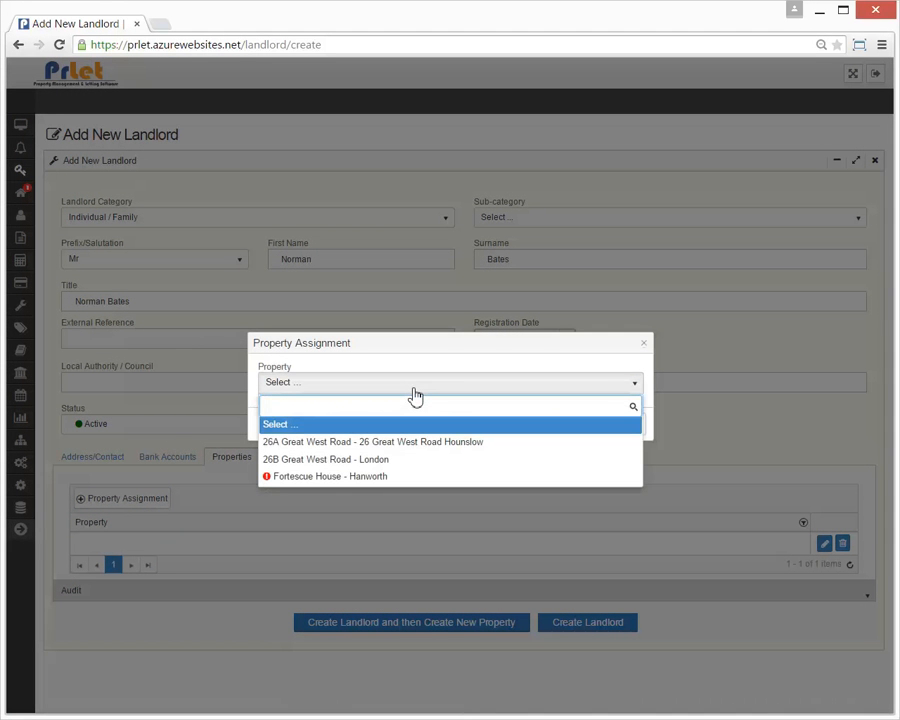
click(427, 449)
click(555, 433)
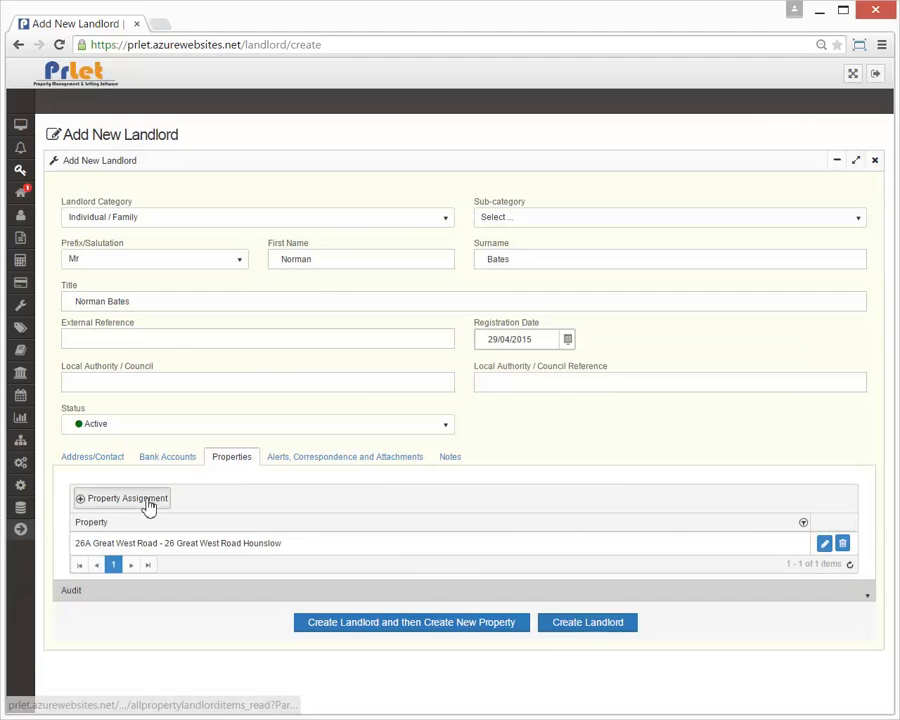
Assign the London property to the landlord as a second property
click(148, 505)
click(407, 390)
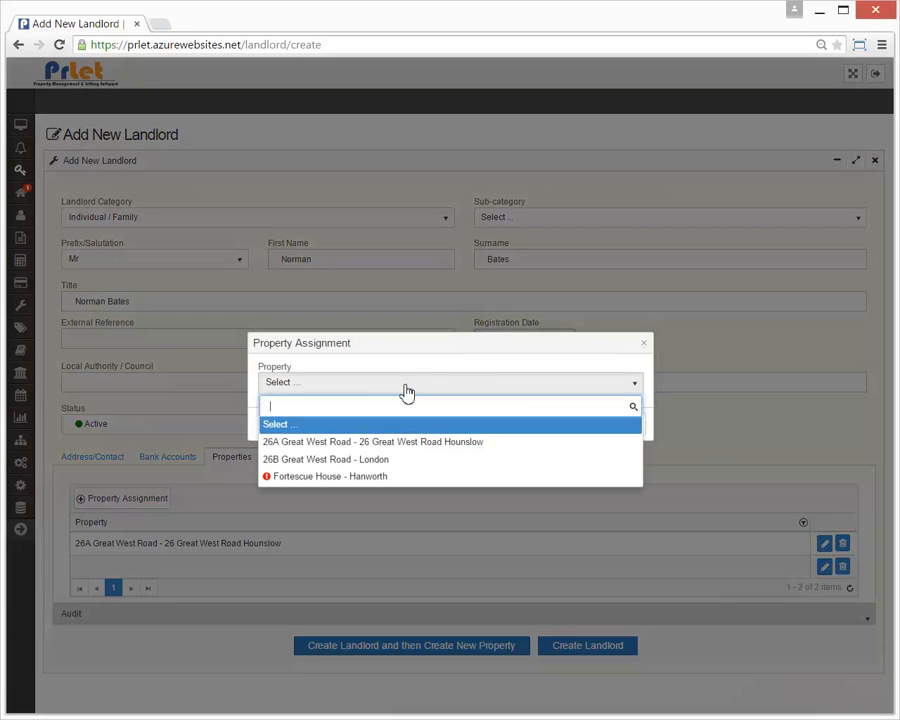
text(London)
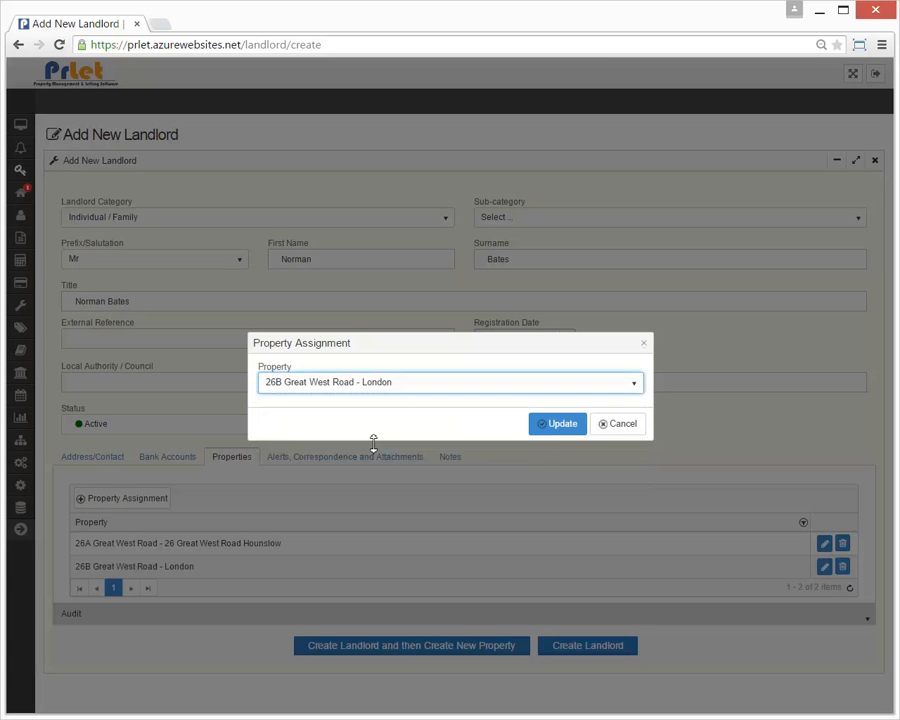
click(566, 426)
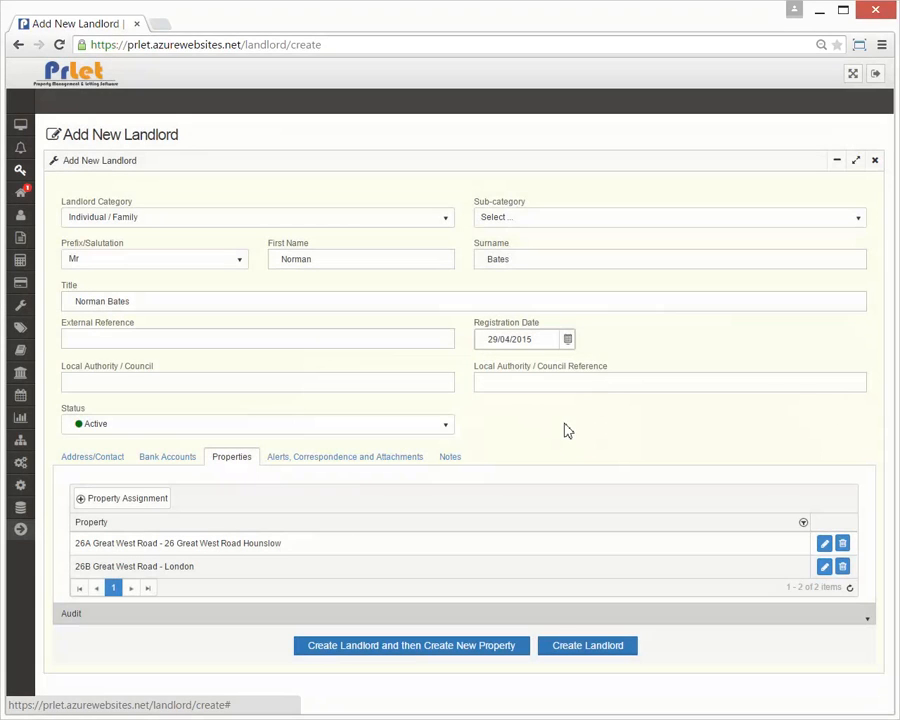
Create an 'Introduction' entry with a 'Send Welcome pack' alert due 07/05/2015
click(325, 462)
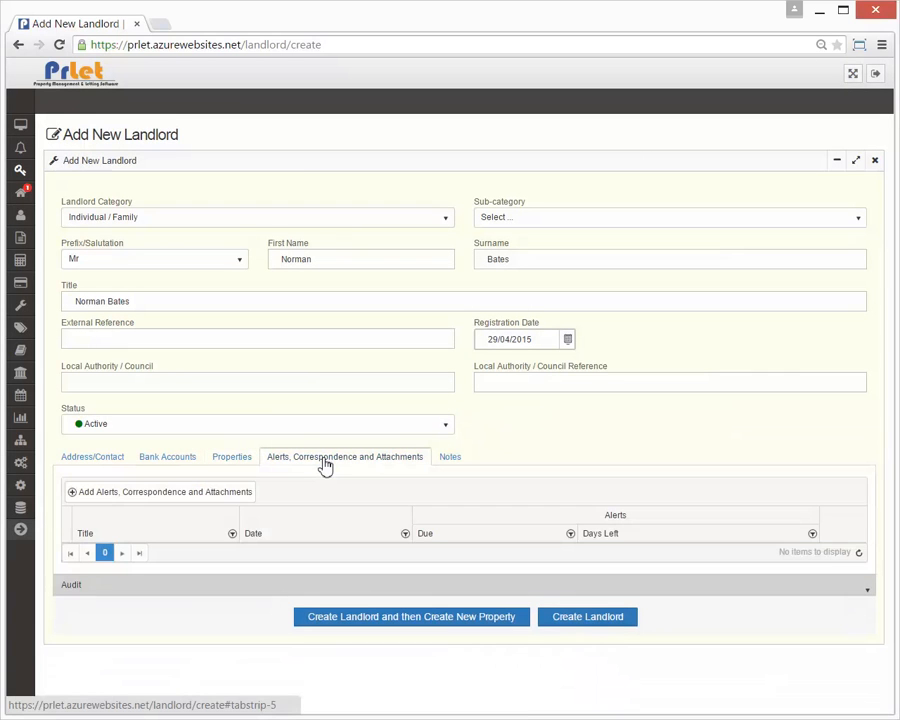
click(229, 492)
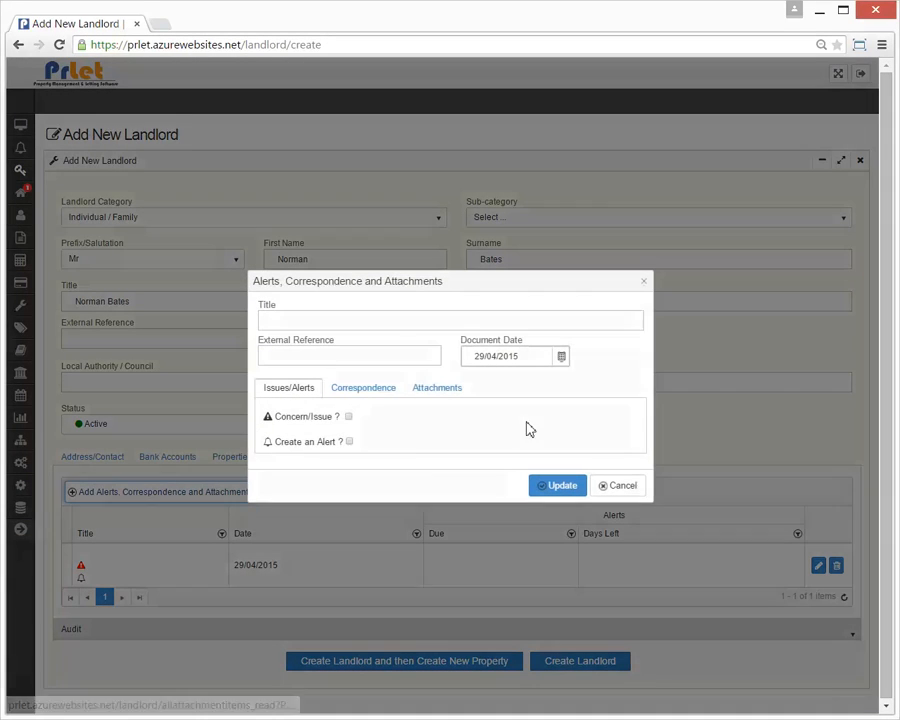
click(382, 322)
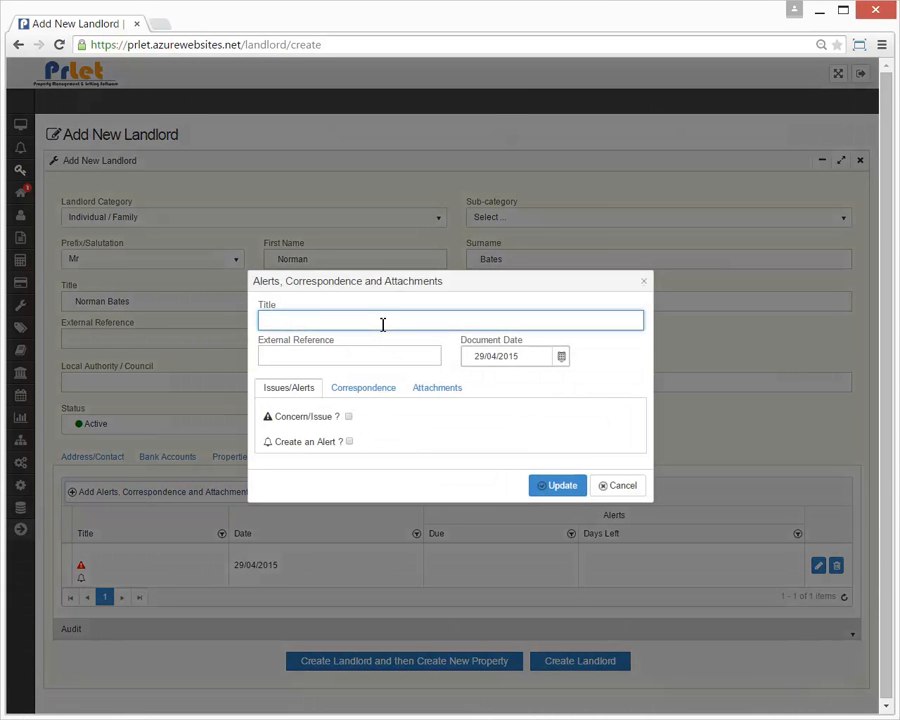
text(Introduction)
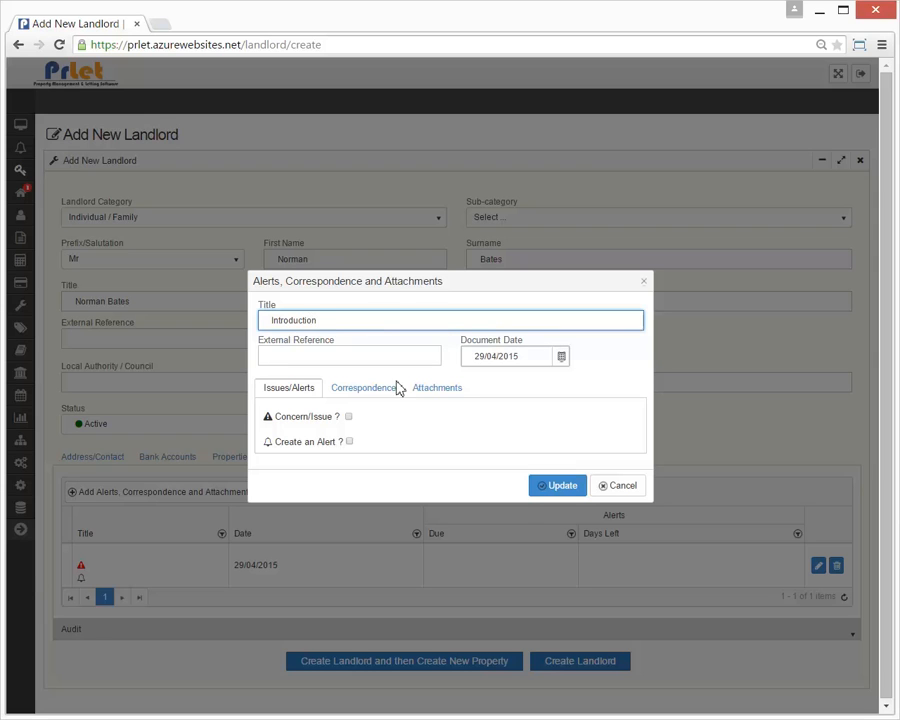
click(305, 447)
click(300, 473)
text(Send Welcome pack)
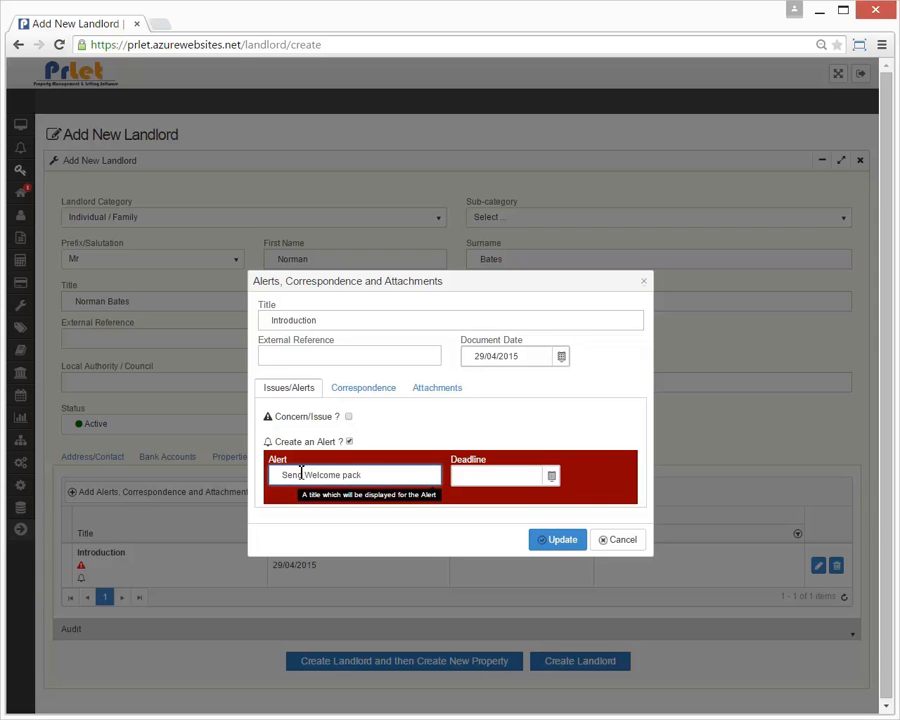
click(550, 477)
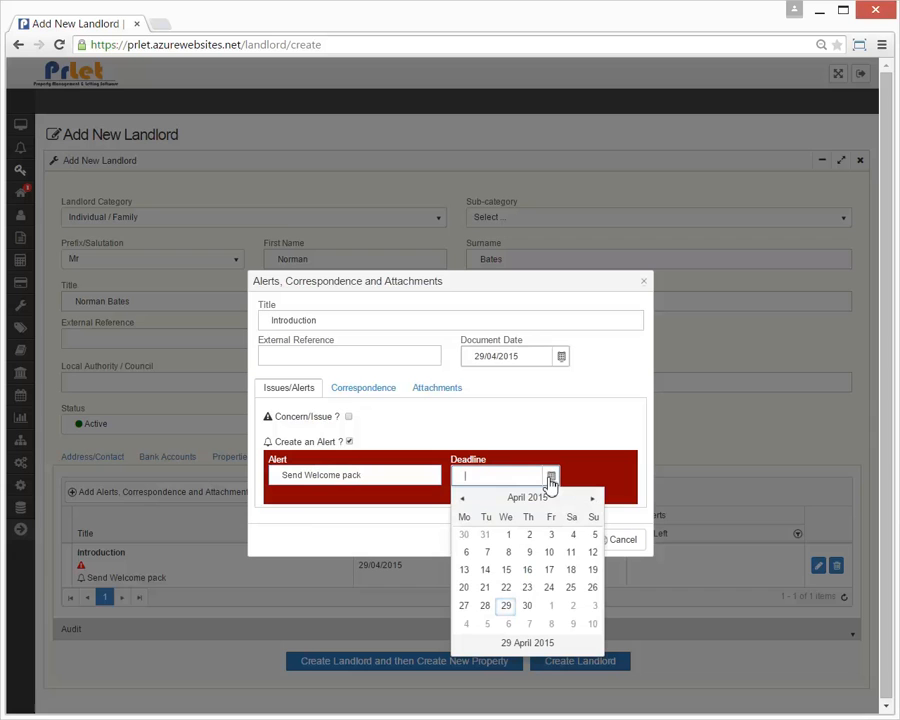
click(529, 626)
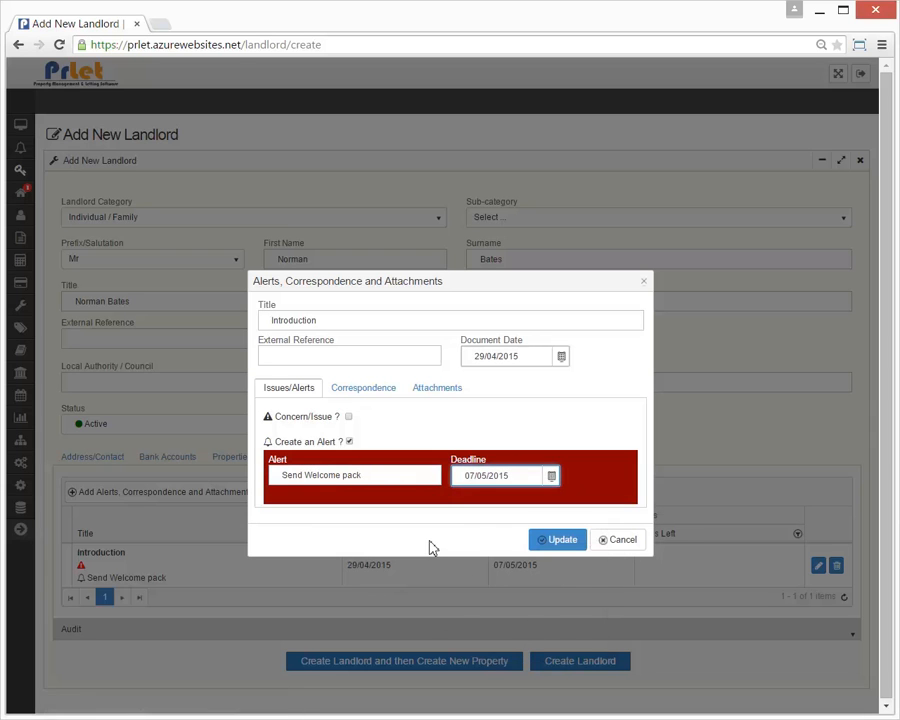
Start a correspondence titled 'Introduction Letter' dated 29/04/2015
click(375, 392)
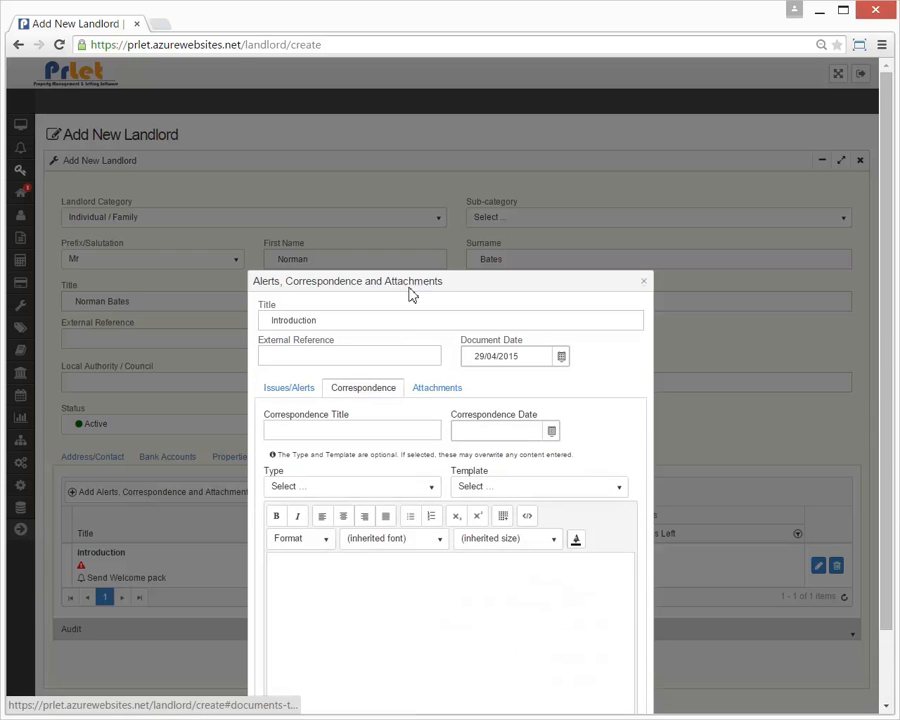
drag(410, 286, 406, 154)
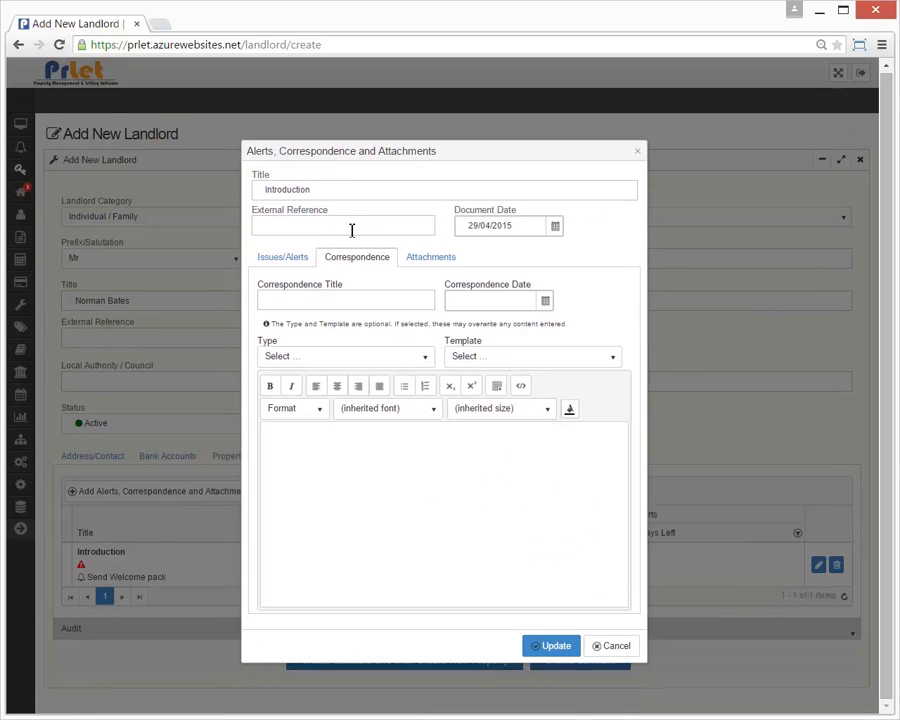
click(327, 307)
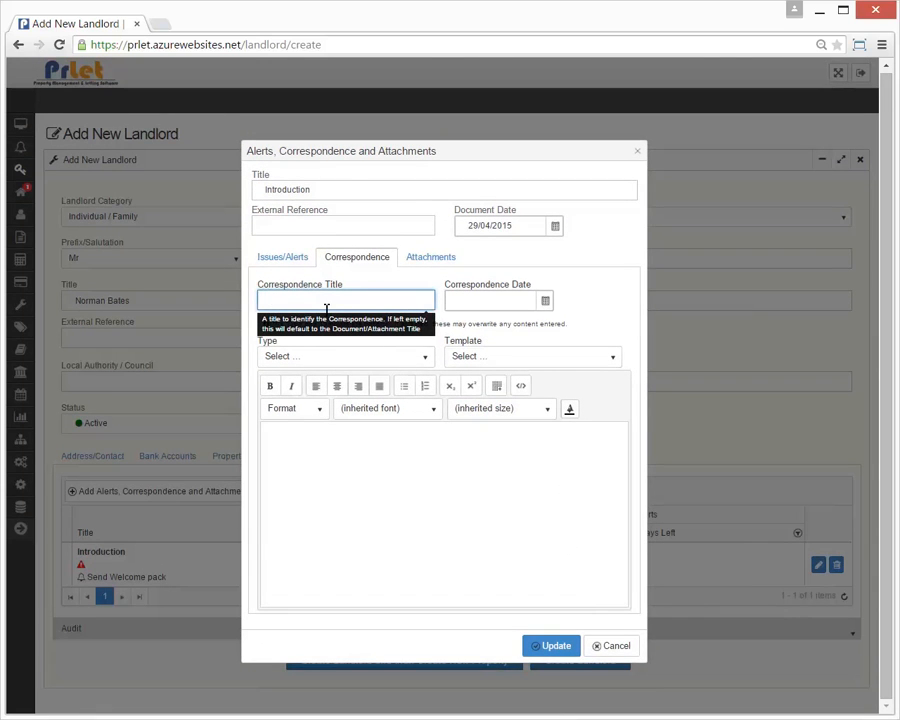
text(Introduction Letter)
click(545, 301)
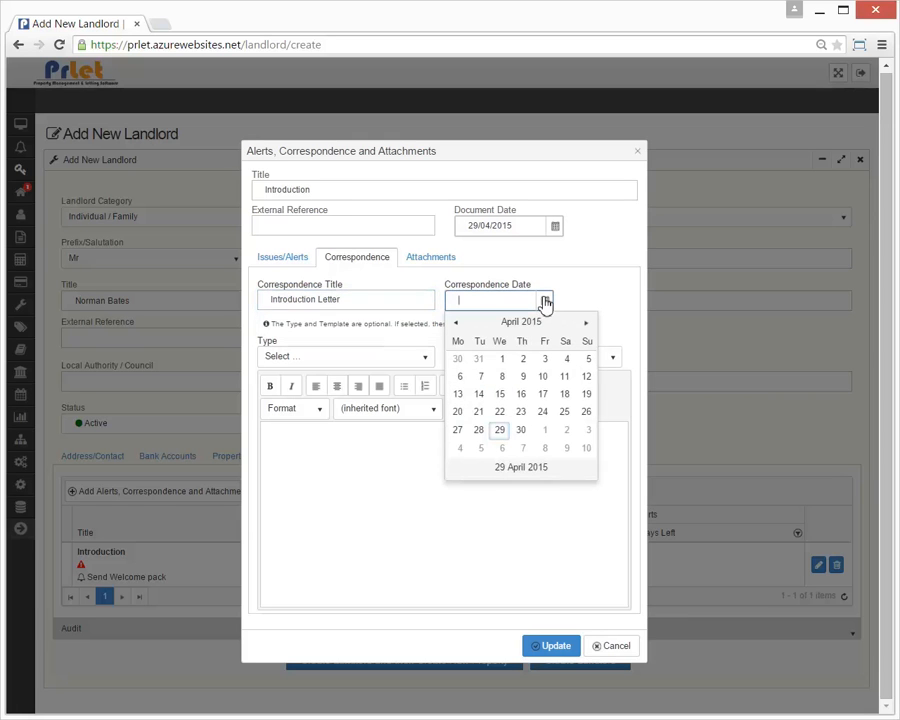
click(500, 430)
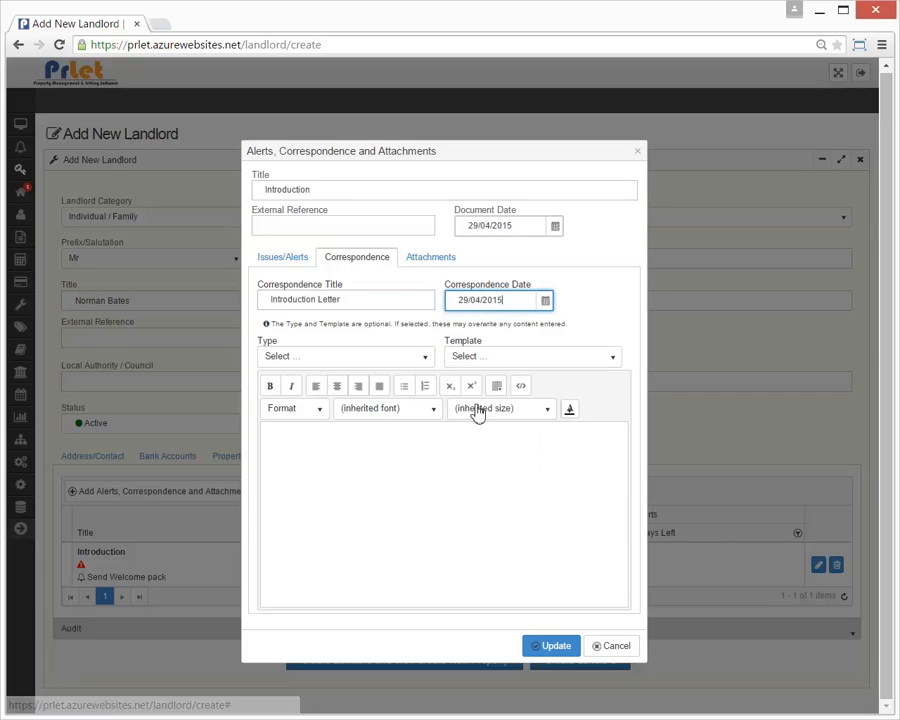
Make the correspondence a Letter filled from the Welcome template
click(423, 359)
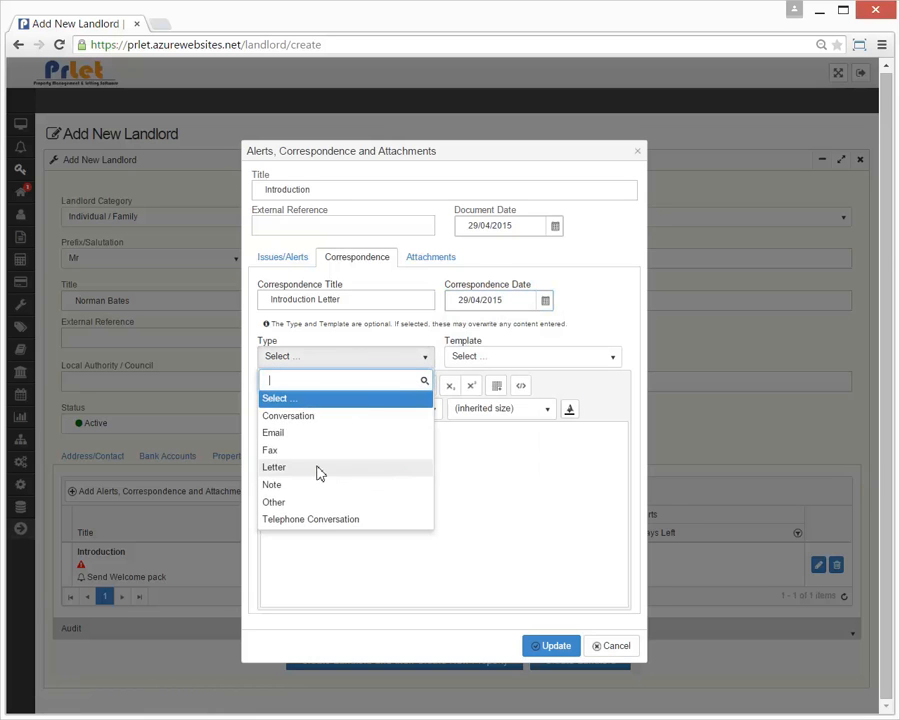
click(313, 472)
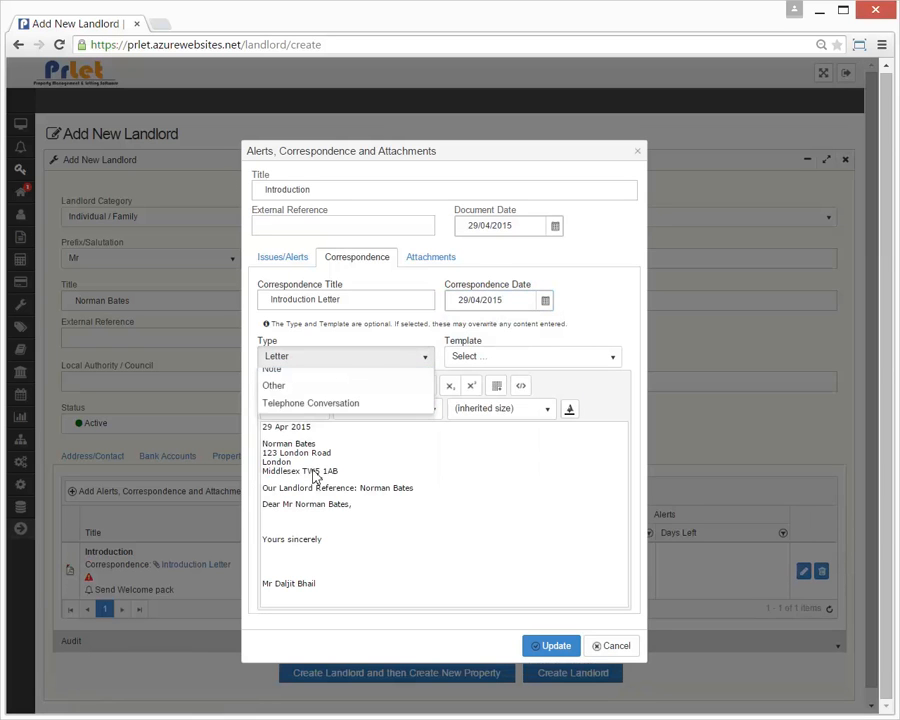
click(528, 360)
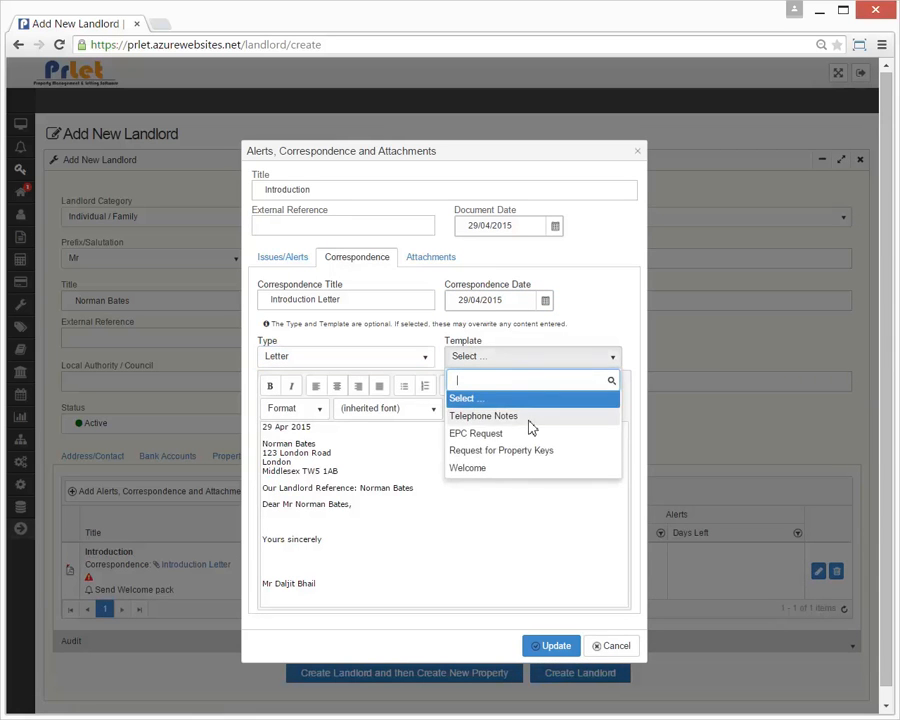
click(516, 468)
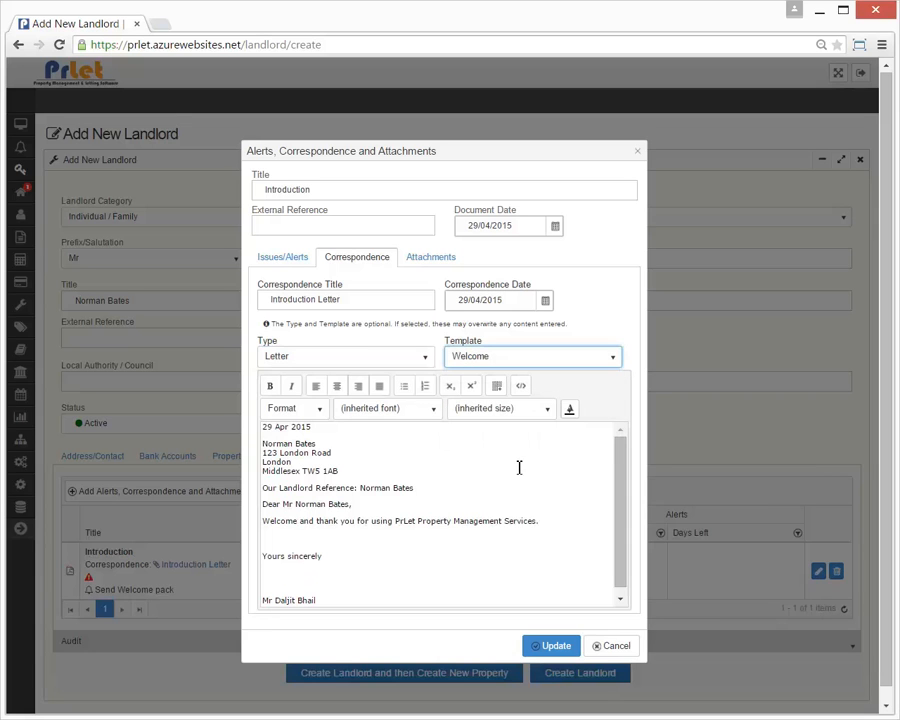
click(488, 489)
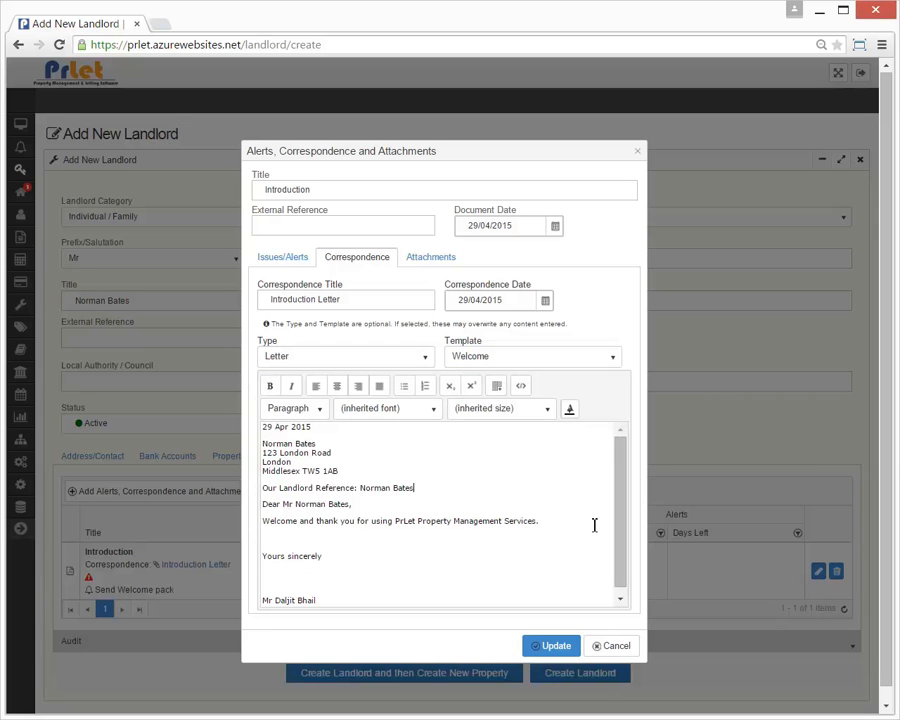
click(445, 263)
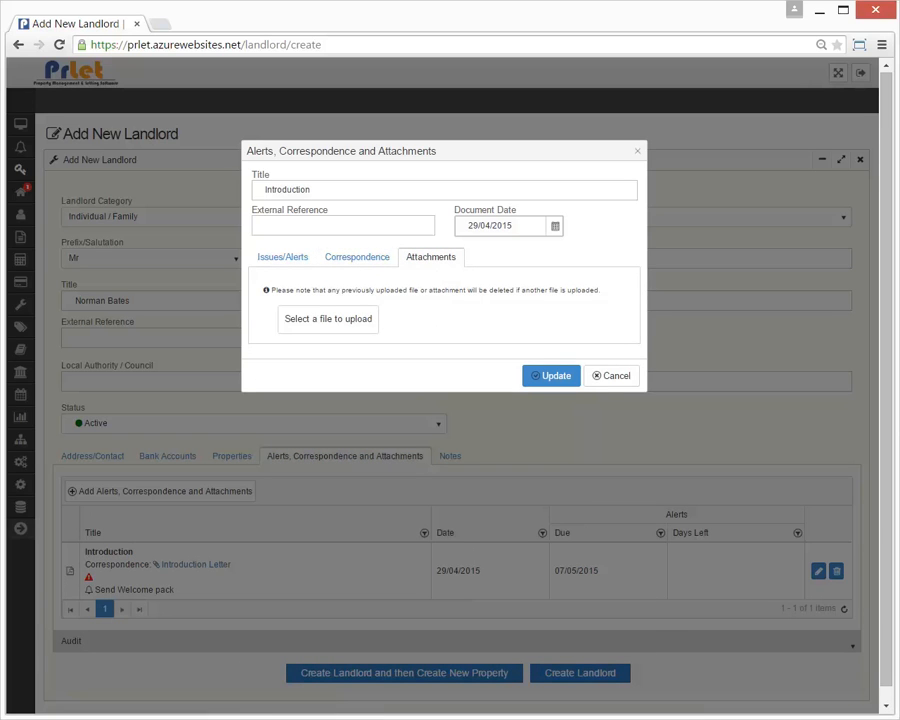
Upload Test Attachment.pdf, save the Introduction item, and open the Introduction Letter preview
drag(419, 318, 398, 327)
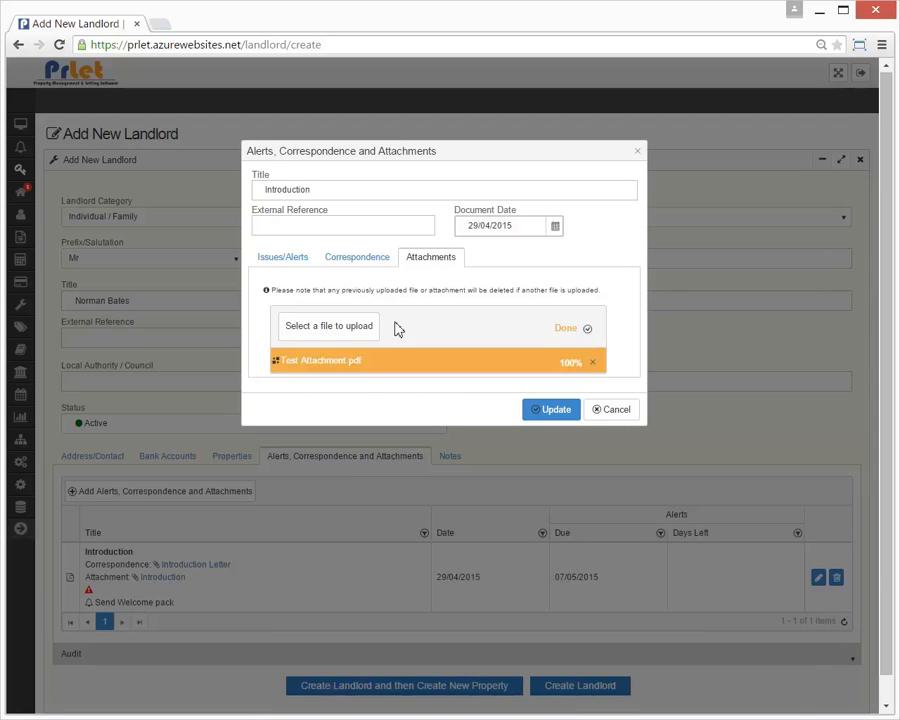
click(545, 411)
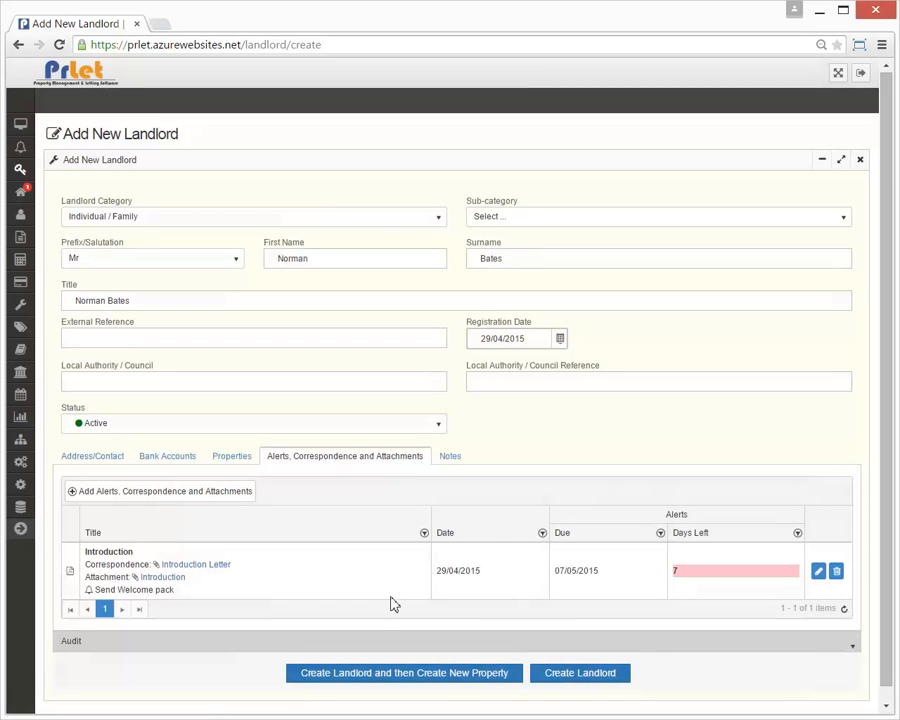
click(210, 565)
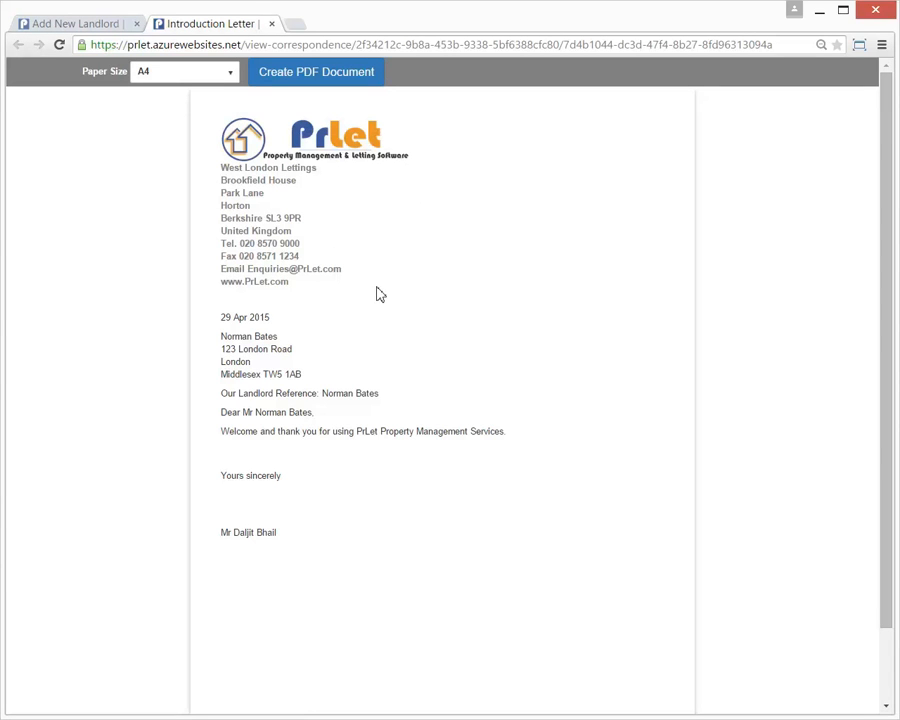
Open the attached Introduction PDF from the landlord form, then return to Add New Landlord
click(118, 30)
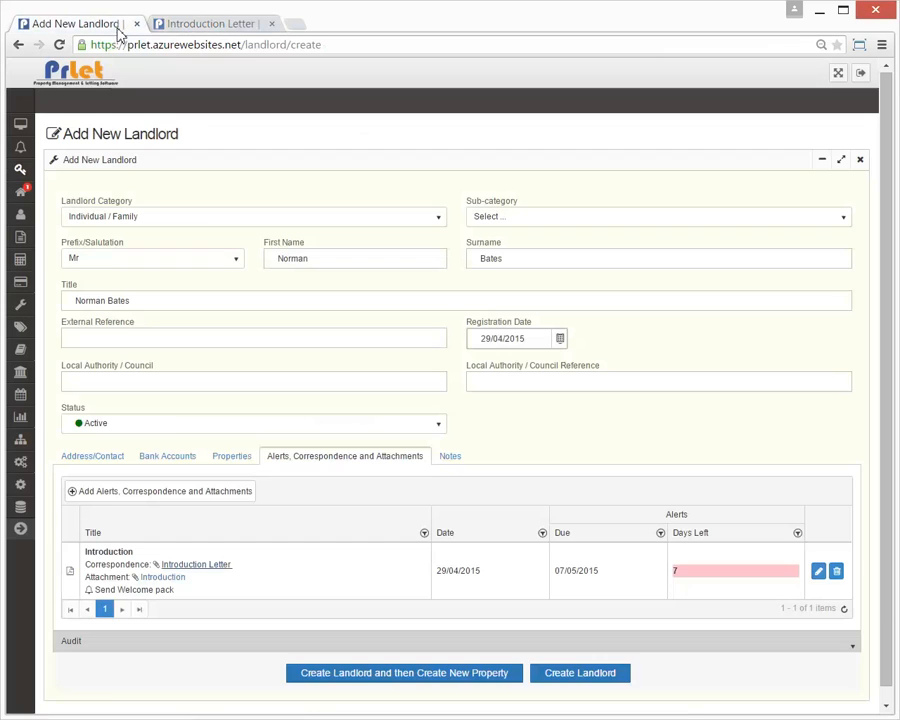
click(183, 585)
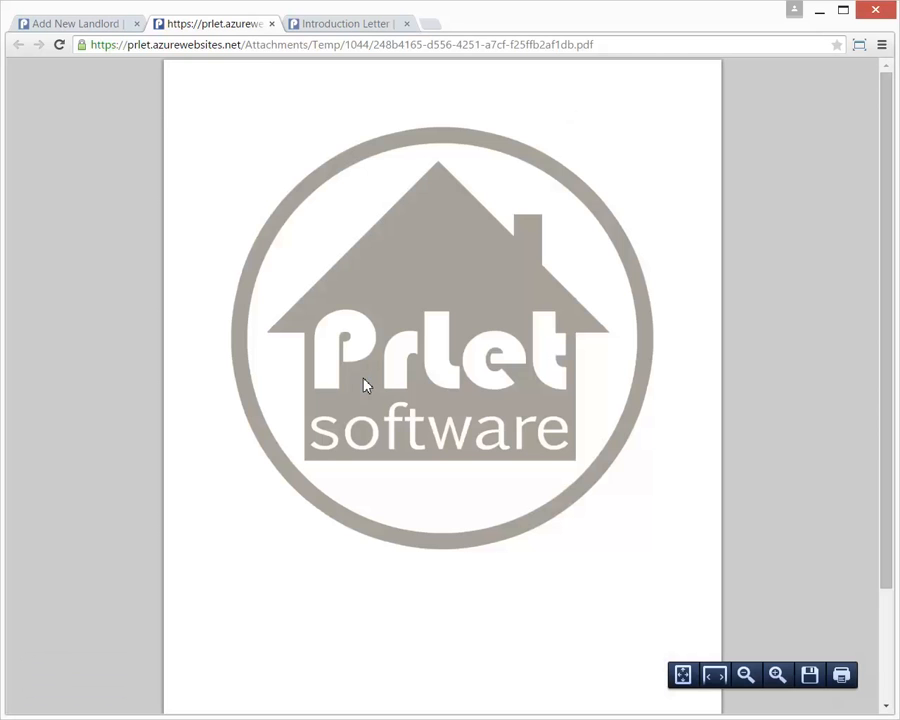
click(112, 28)
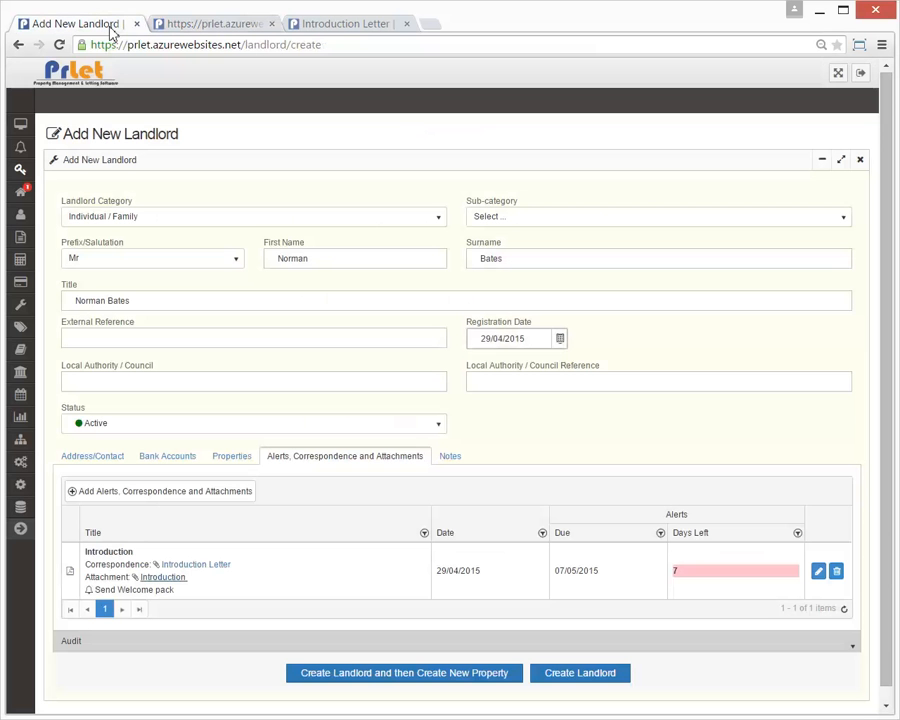
Check the Notes section, then create the landlord record, saved as ID 2068 with 2 properties
click(458, 468)
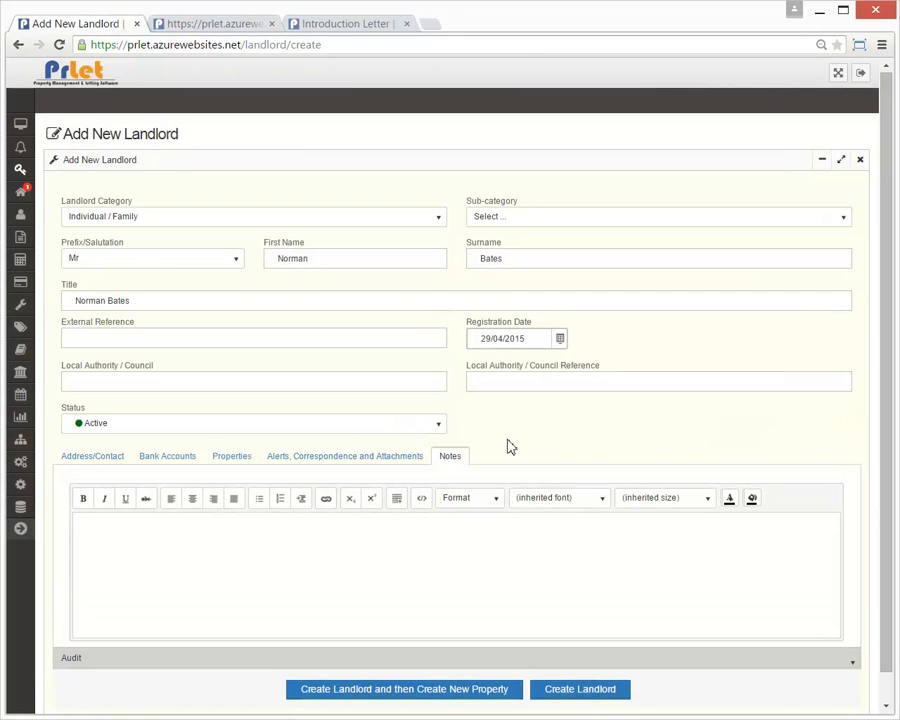
scroll(510, 445, down, 1)
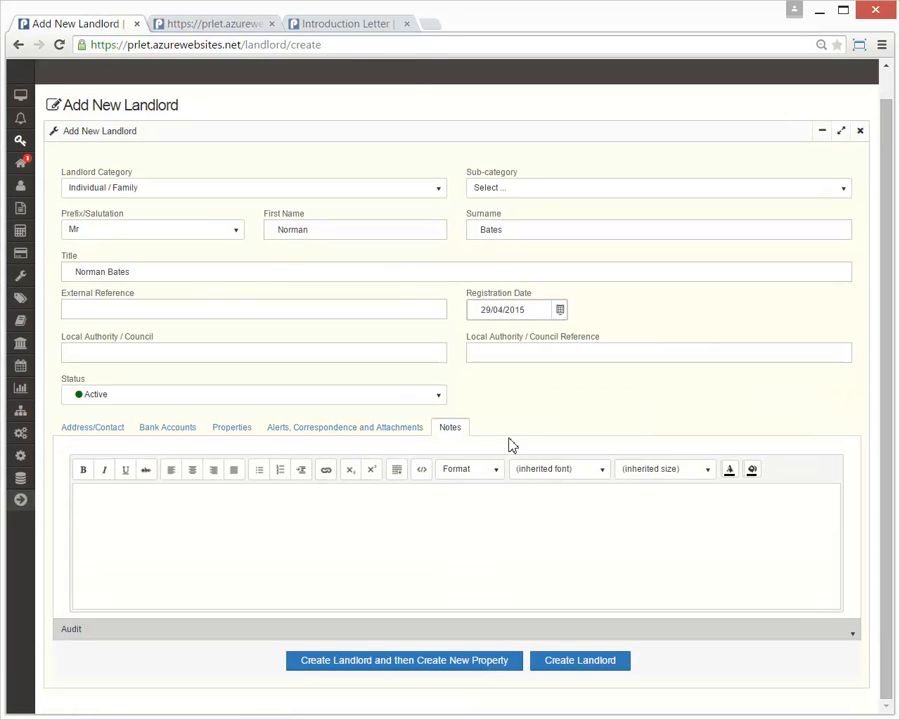
click(594, 664)
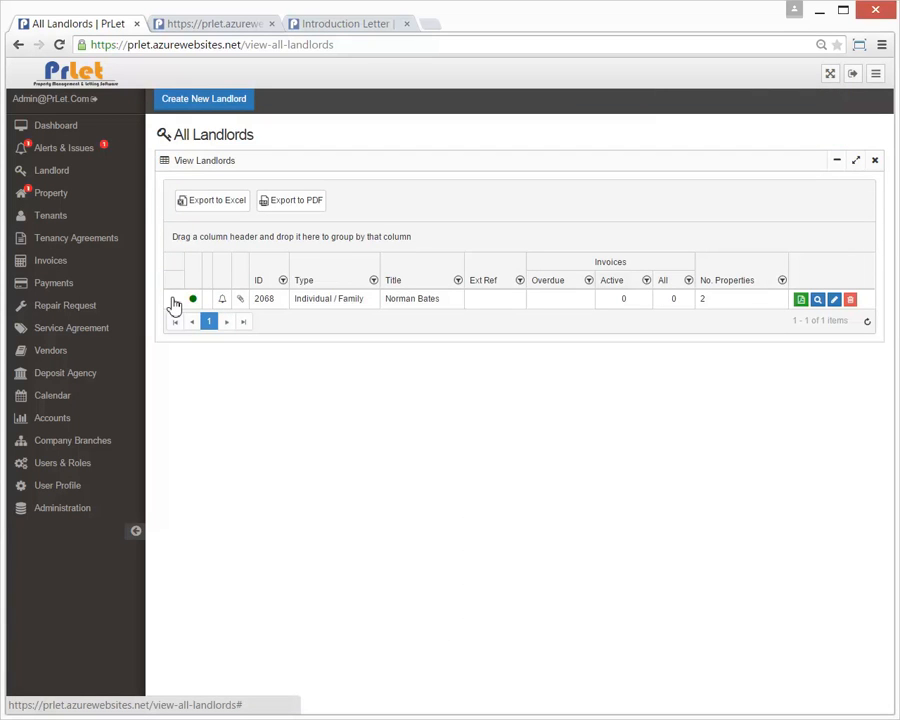
Expand landlord 2068's row to review its assigned properties, then its phone, e-mail and Access contact
click(174, 302)
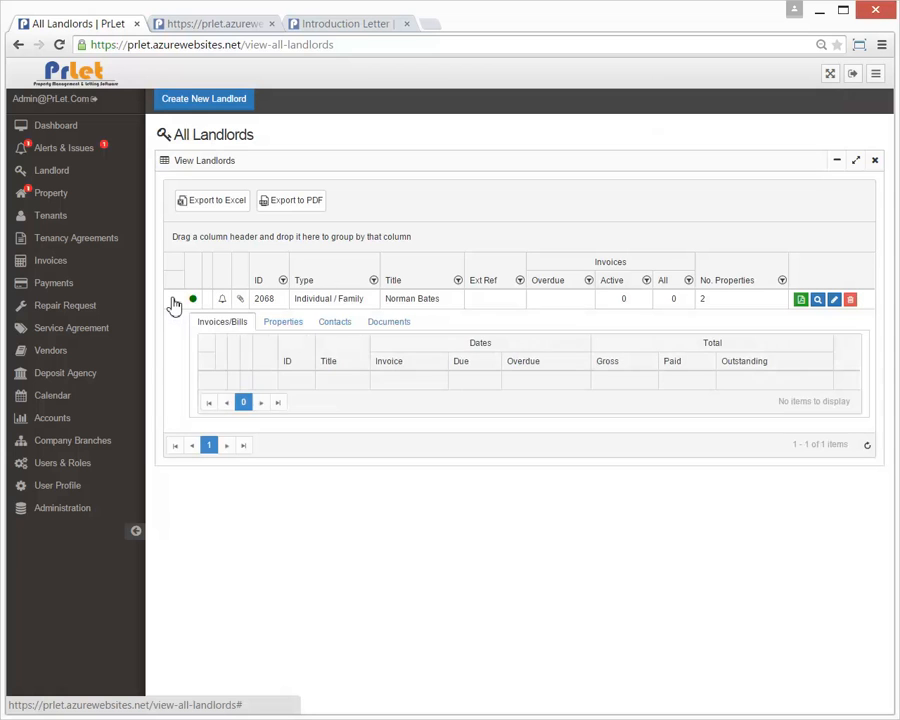
click(279, 324)
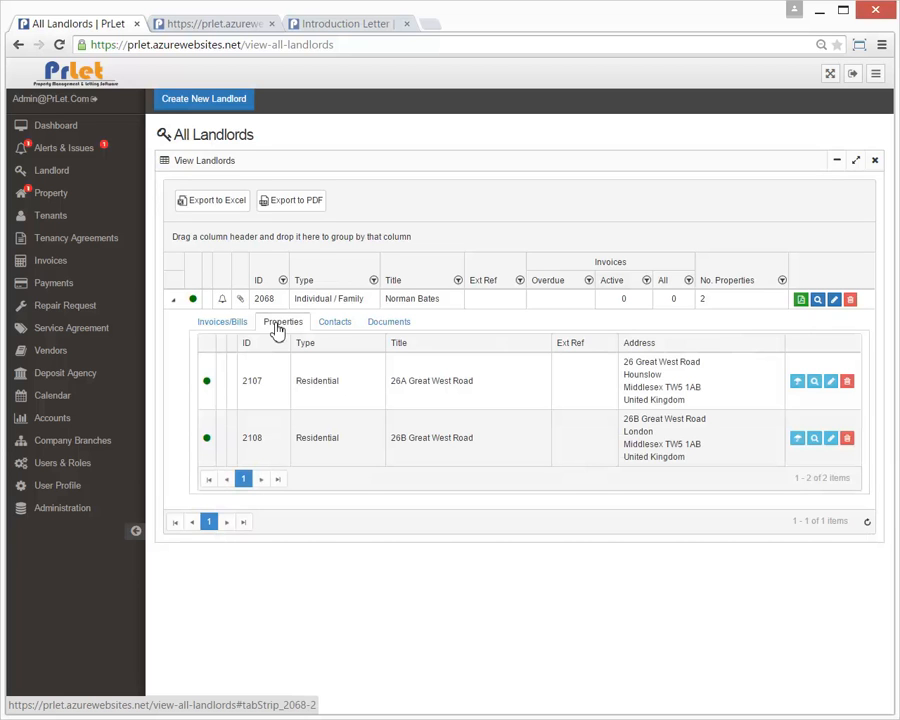
click(334, 324)
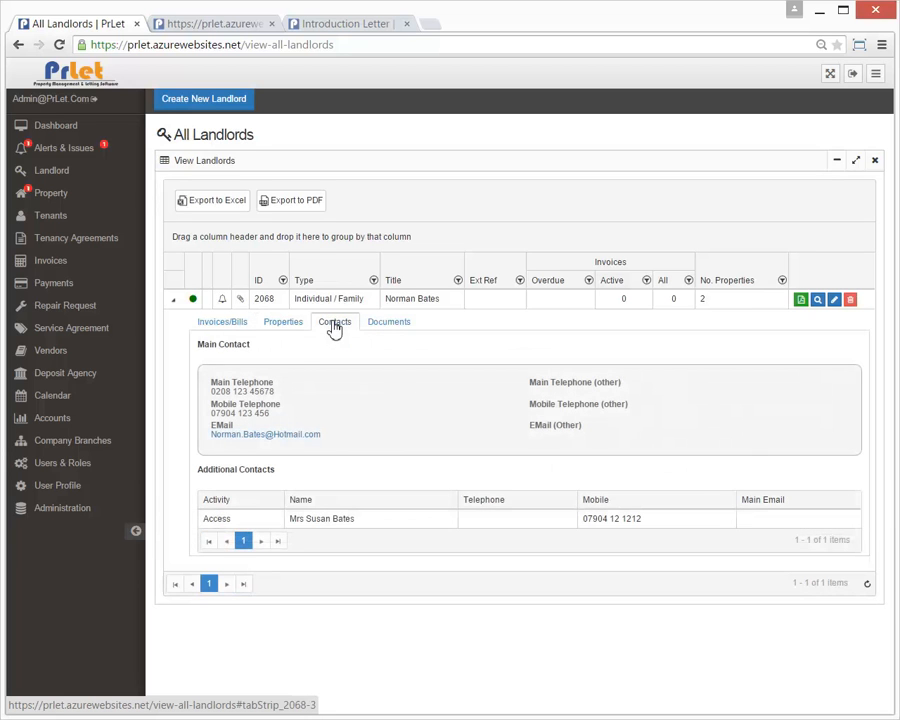